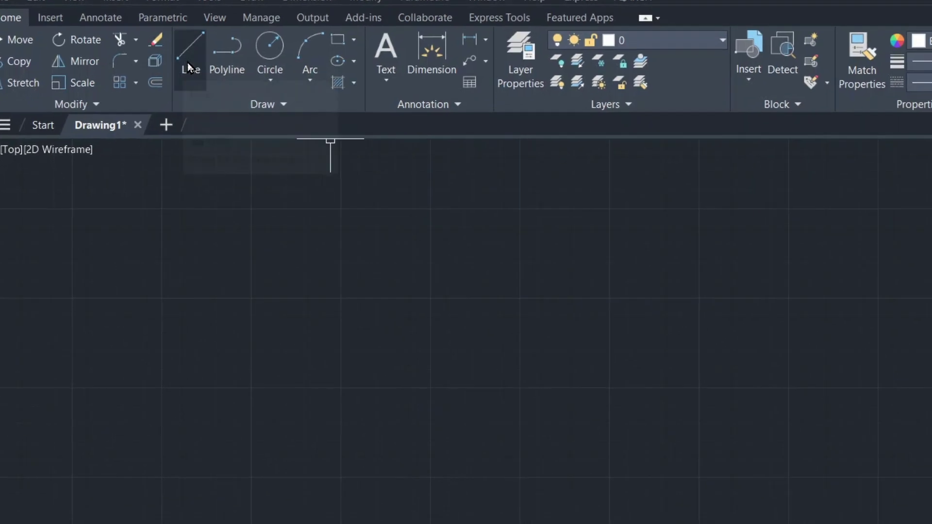
Step: Draw a closed, nearly square box from four separate line segments with the Line command
type("L")
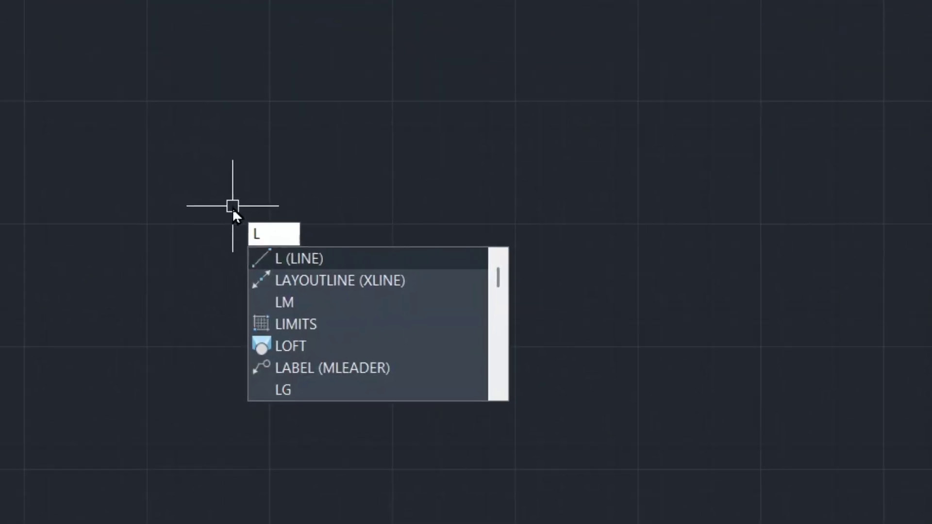
key("Return")
left_click(135, 136)
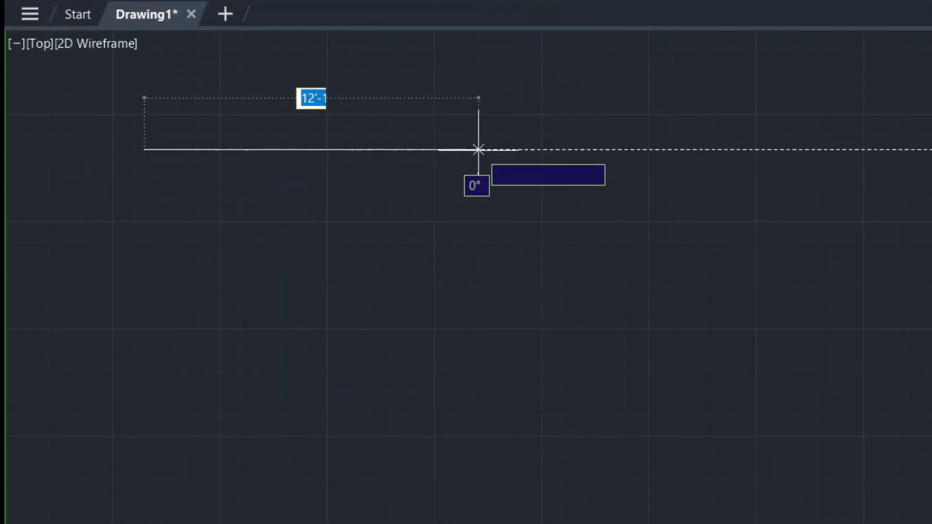
left_click(428, 135)
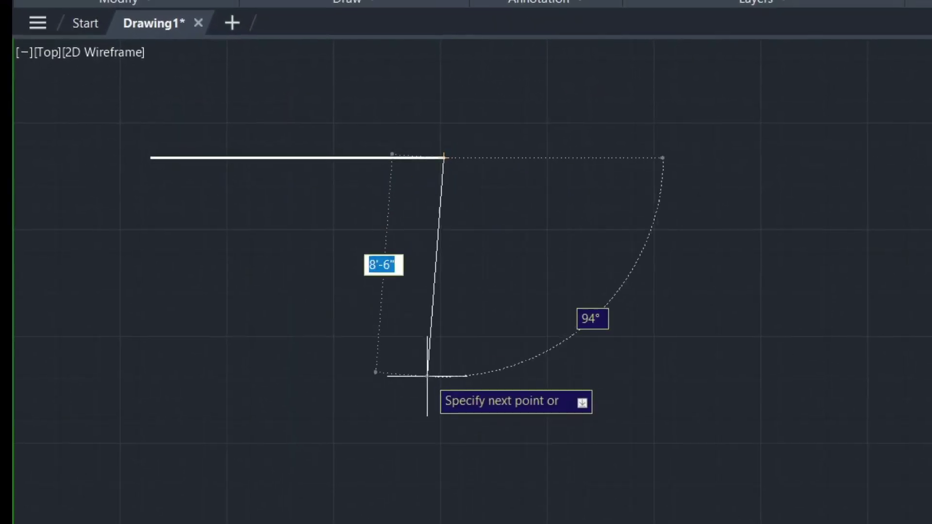
left_click(443, 428)
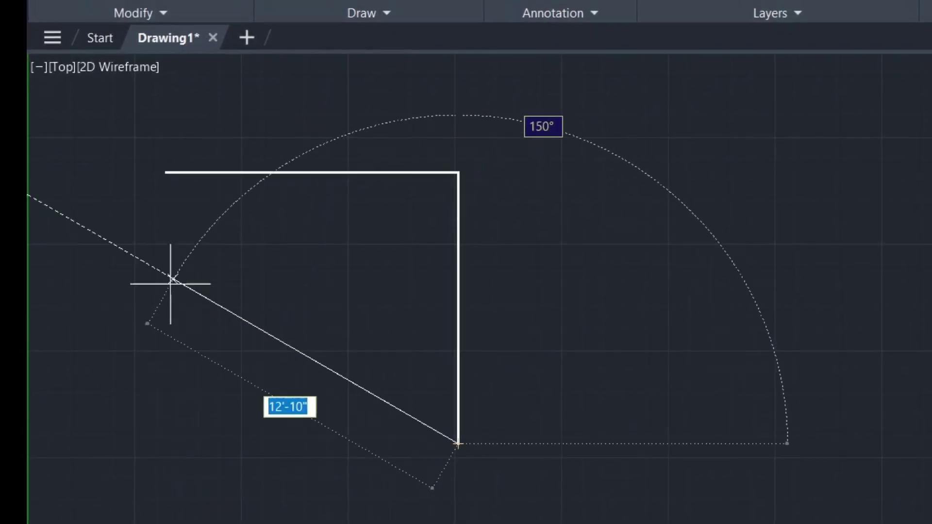
left_click(167, 444)
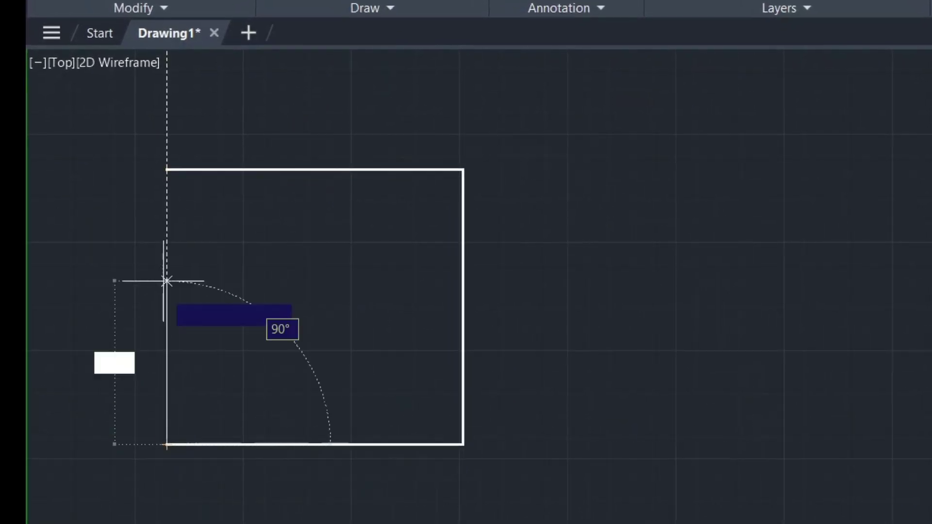
left_click(167, 171)
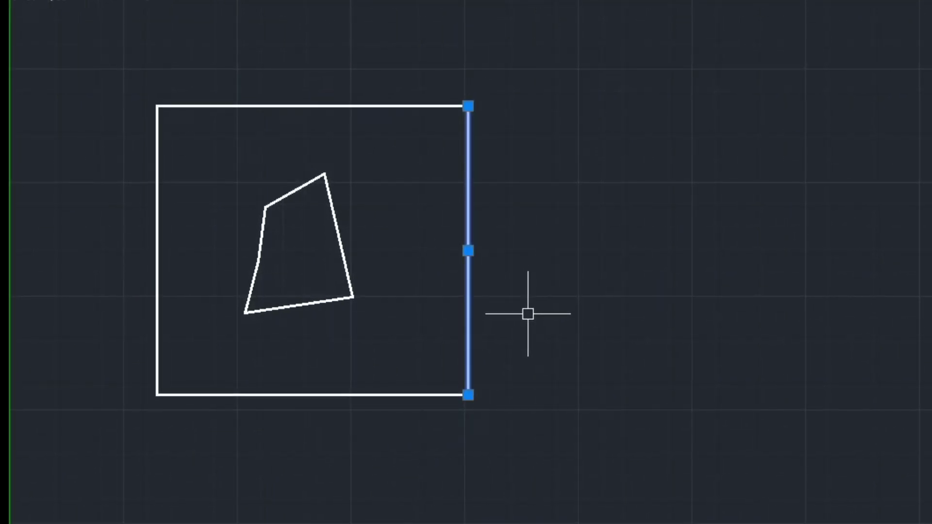
Step: Try to move the box's right-hand line on its own, using its lower endpoint as the base point
type("m")
key("Return")
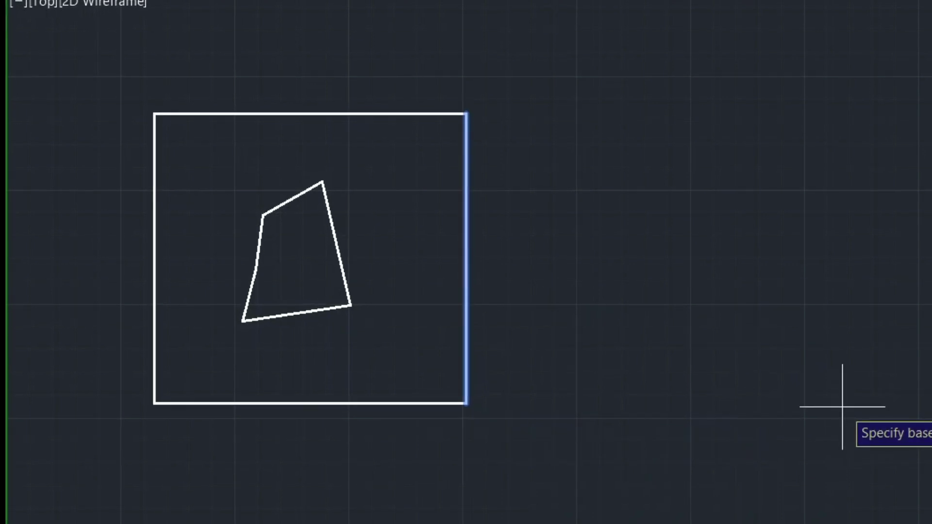
left_click(465, 411)
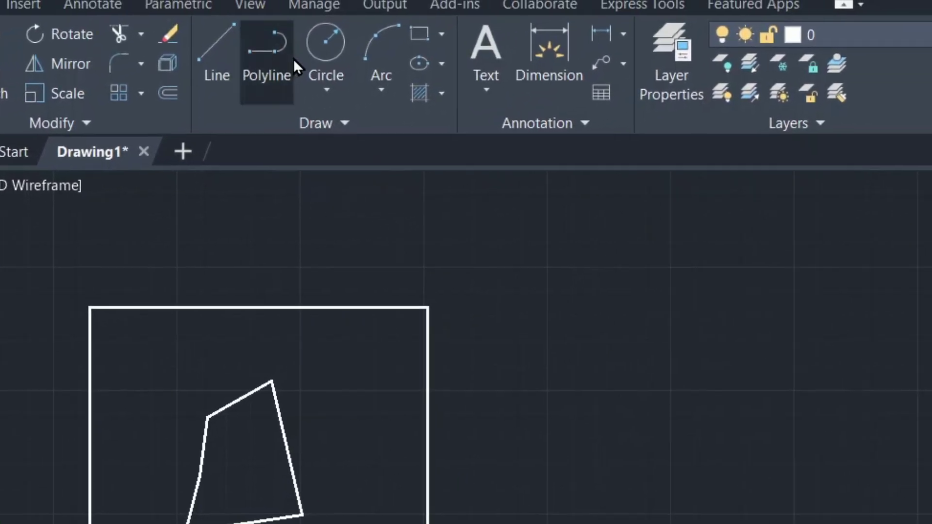
Step: Draw a closed, nearly square polyline box about 10'-6" high, beside the line-drawn box
left_click(311, 46)
left_click(756, 277)
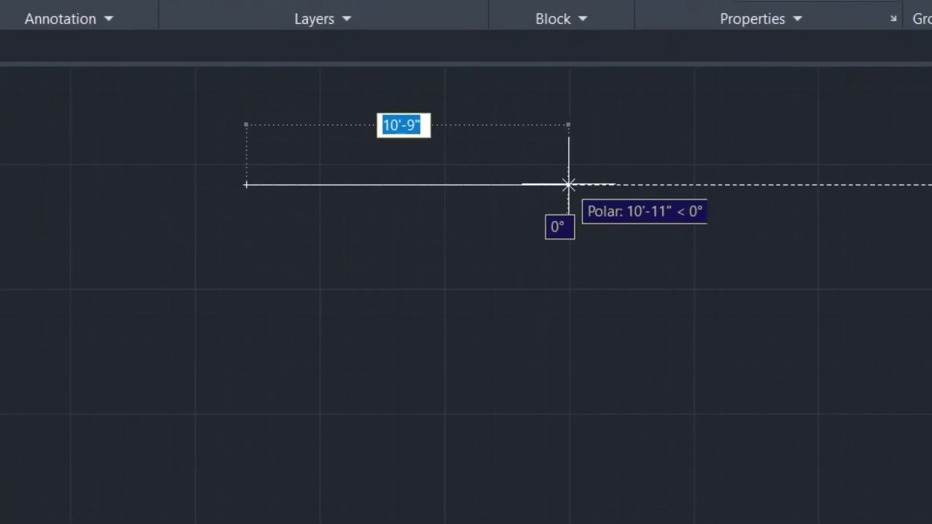
left_click(604, 225)
left_click(604, 453)
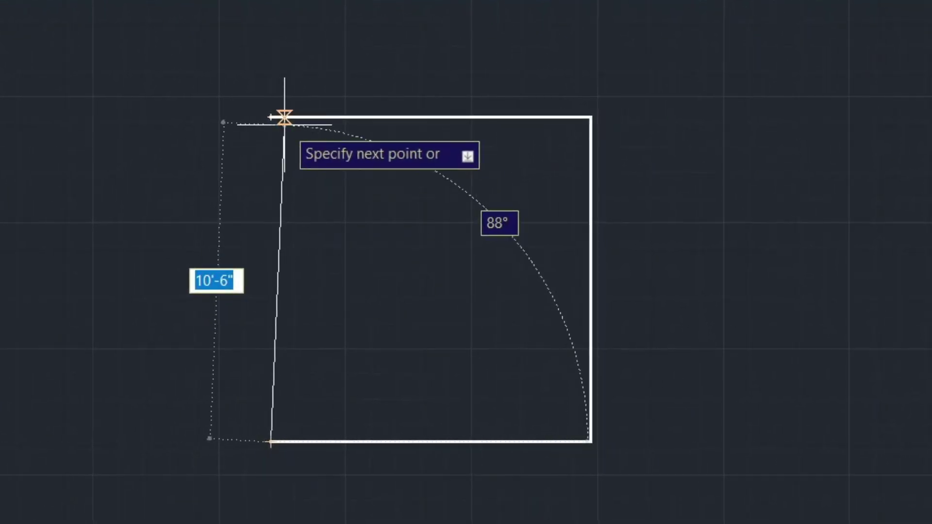
left_click(267, 116)
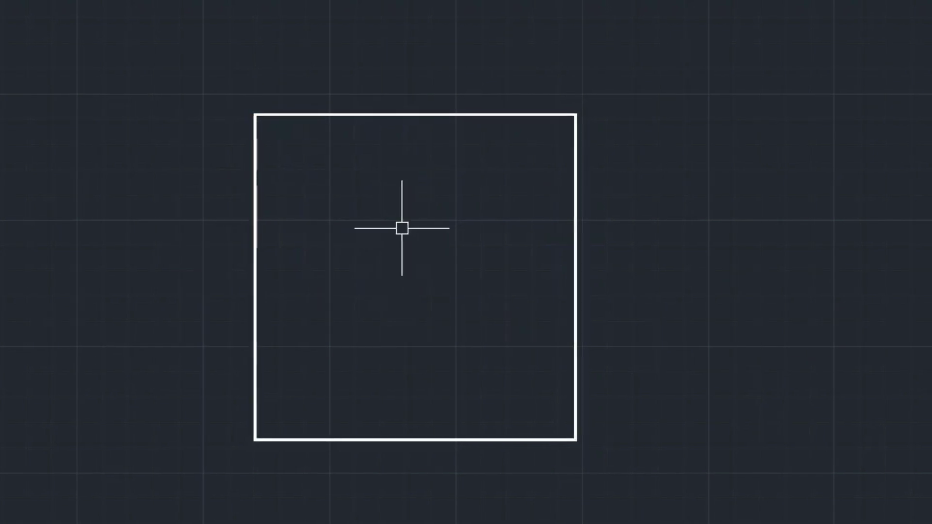
Step: Draw a closed, irregular five-sided polyline inside the polyline box
left_click(362, 241)
left_click(416, 212)
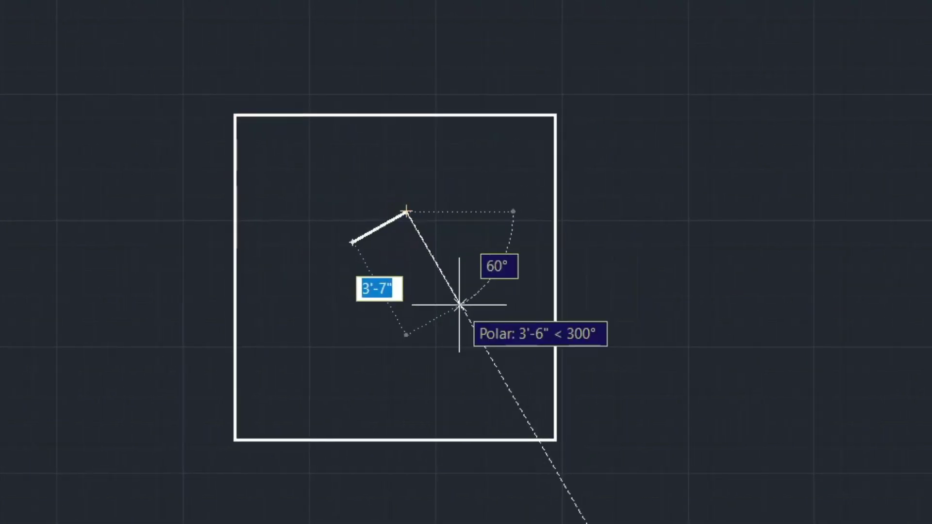
left_click(368, 293)
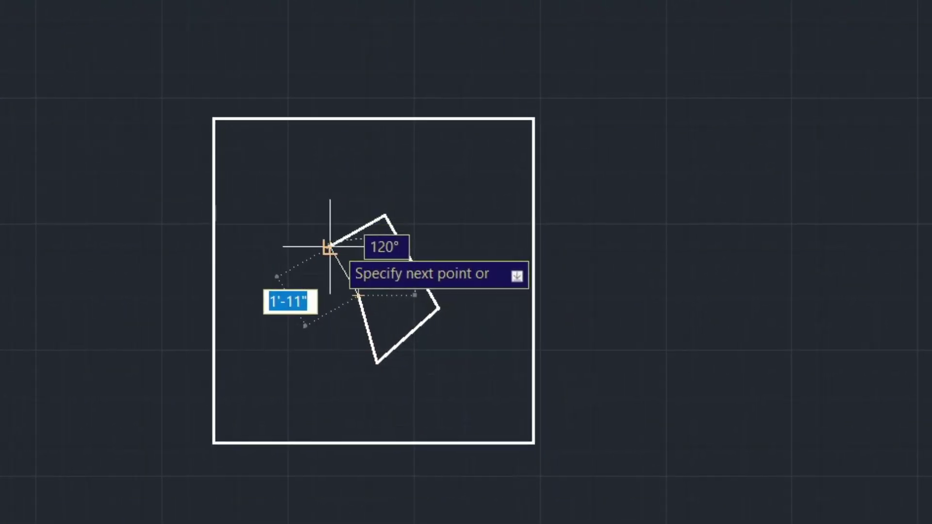
key("Escape")
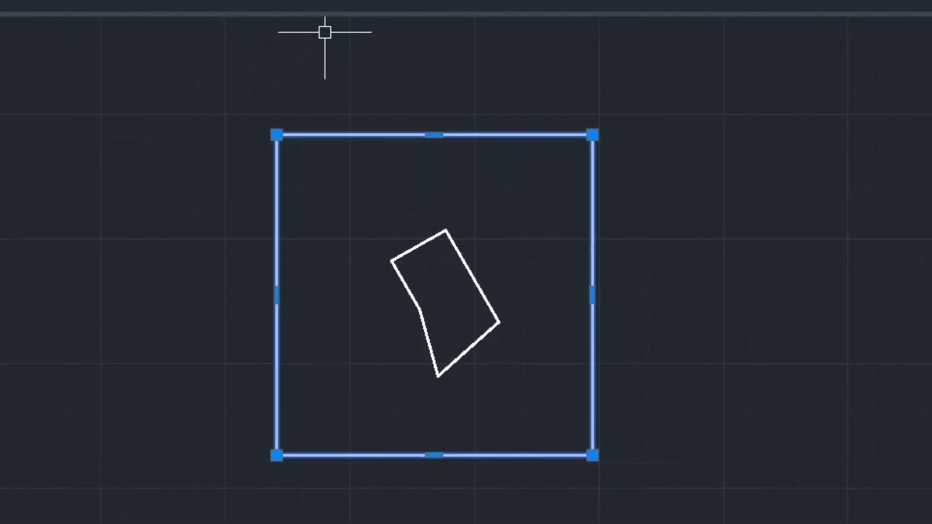
Step: Select the four sides of the line-drawn box one by one to check they are separate objects, and clear the selection
key("Escape")
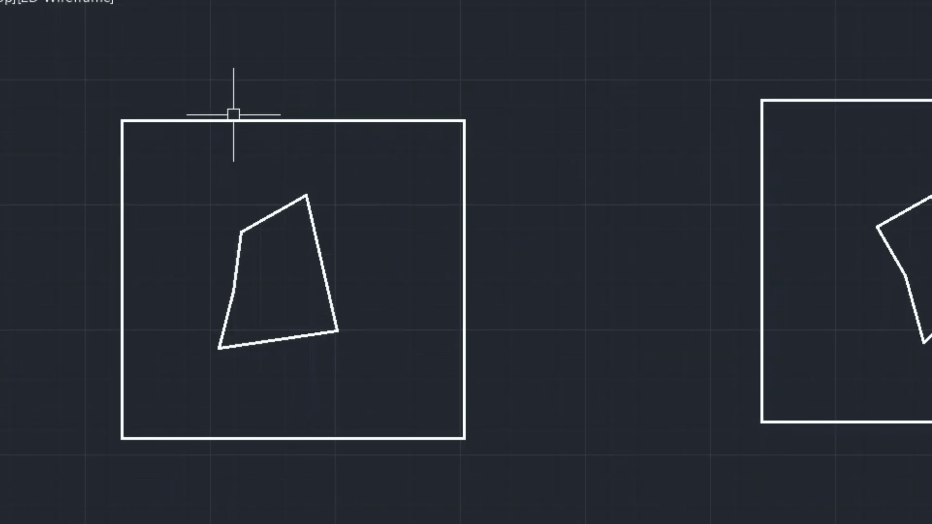
left_click(233, 116)
left_click(463, 221)
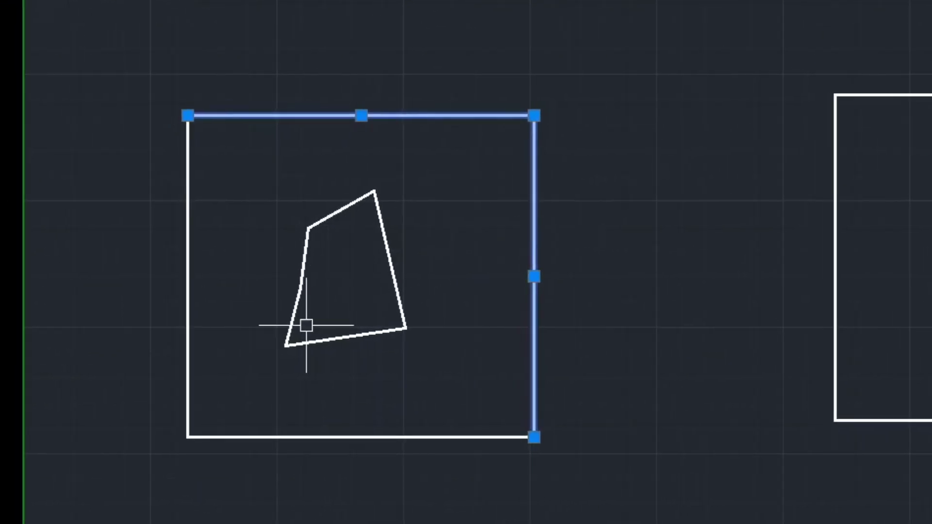
left_click(345, 439)
left_click(186, 250)
key("Escape")
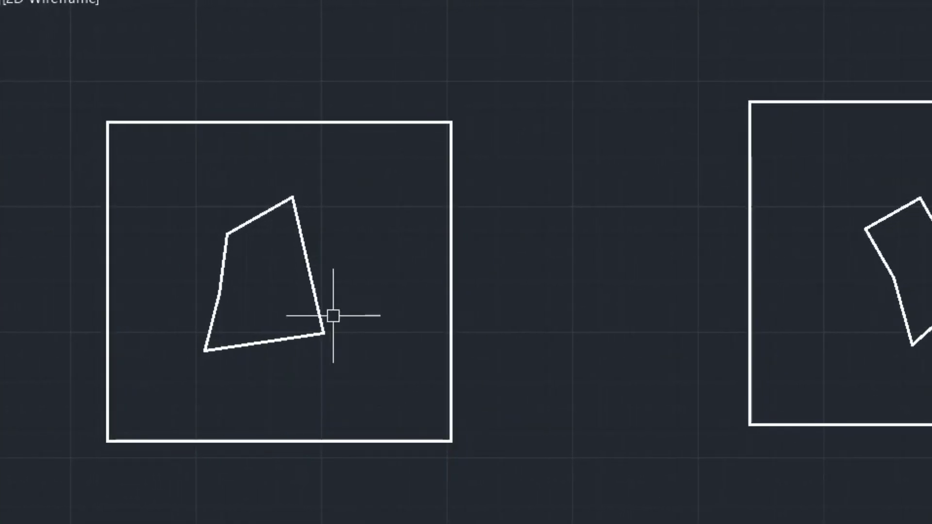
Step: Select the polyline box and its inner polyline in turn to check each is one object, clearing each selection
left_click(724, 100)
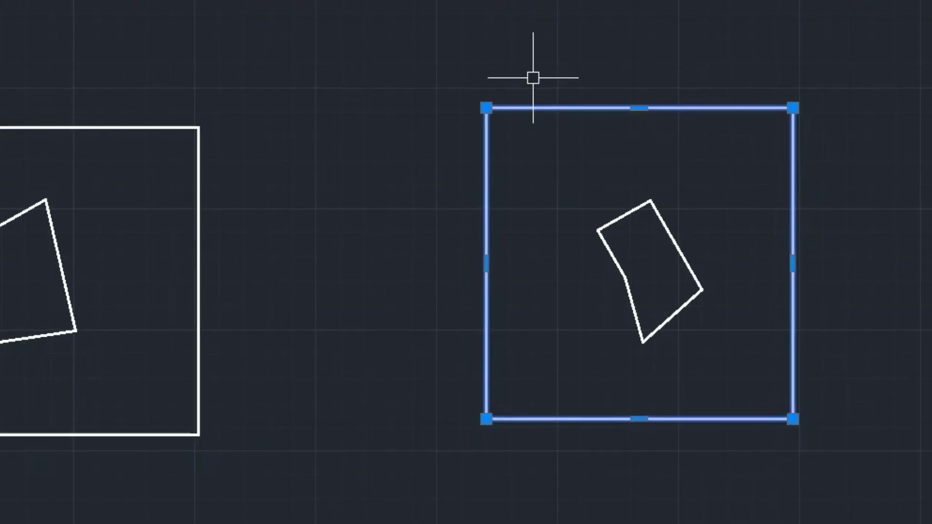
key("Escape")
left_click(675, 246)
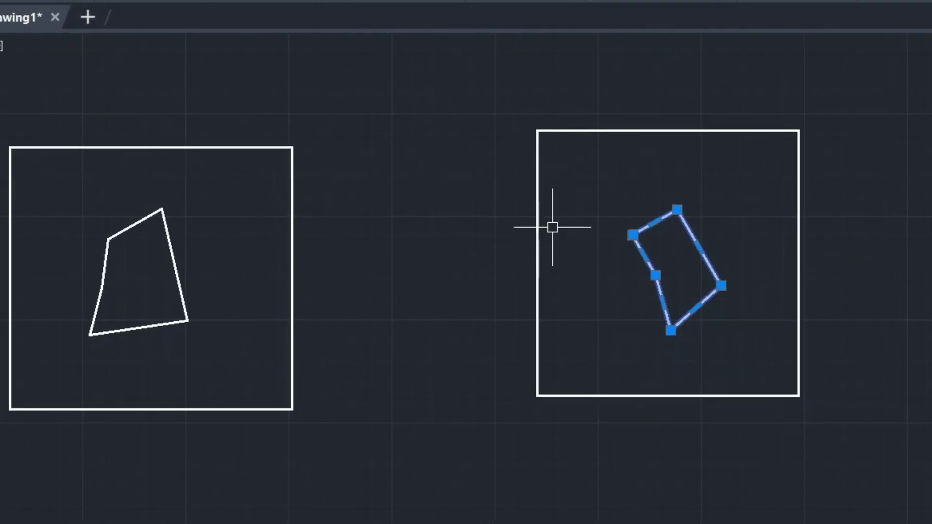
key("Escape")
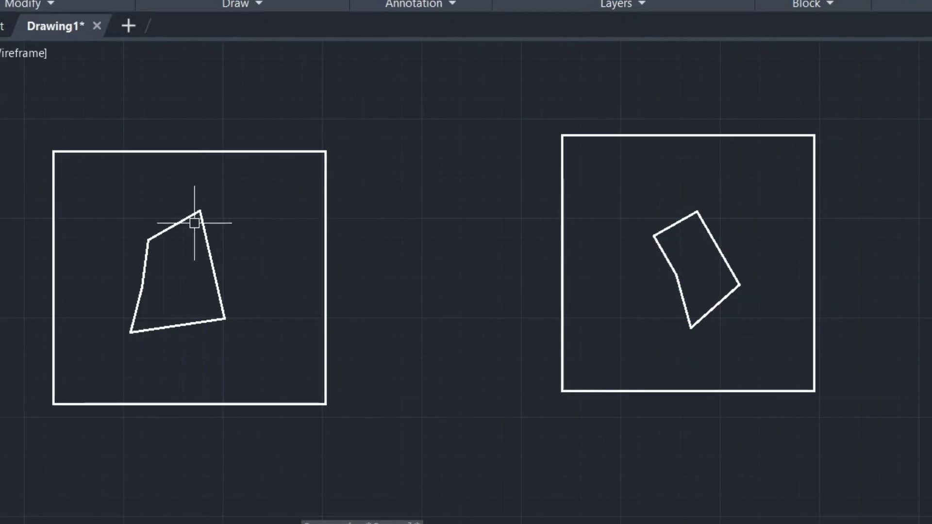
Step: Select individual edges of the irregular shape inside the line-drawn box to check they are separate lines, and clear the selection
left_click(219, 236)
key("Escape")
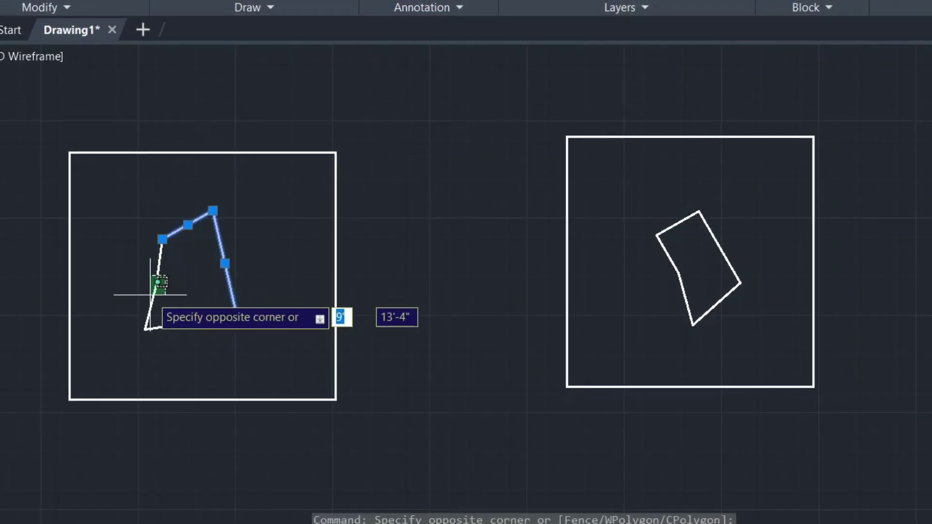
key("Escape")
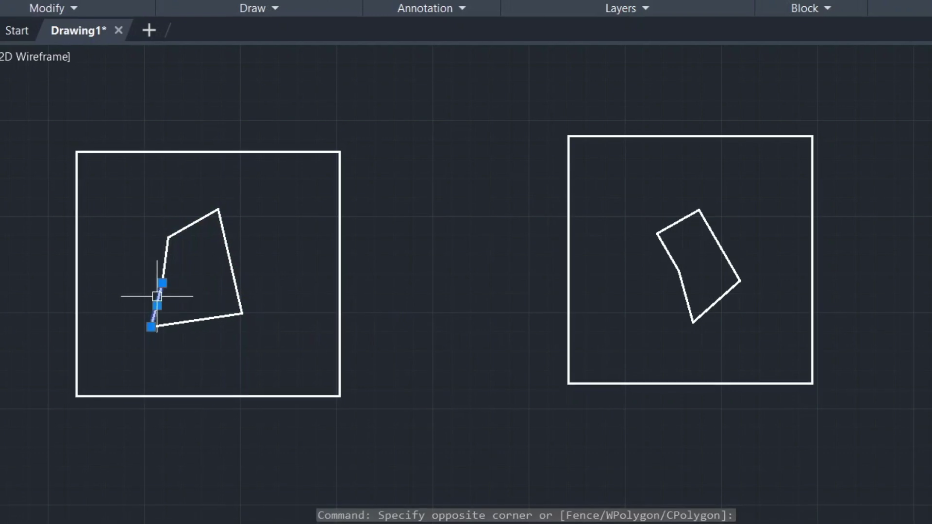
scroll(198, 264, "up", 4)
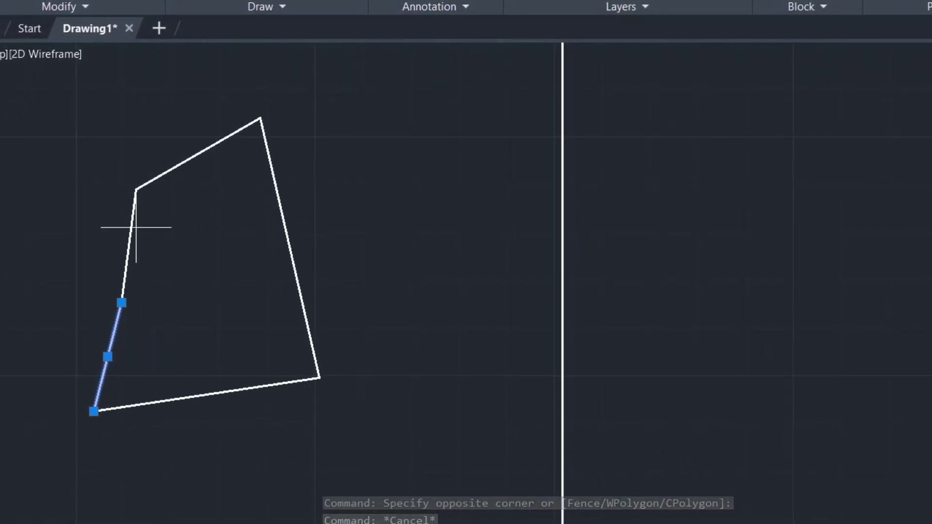
left_click(109, 228)
left_click(245, 243)
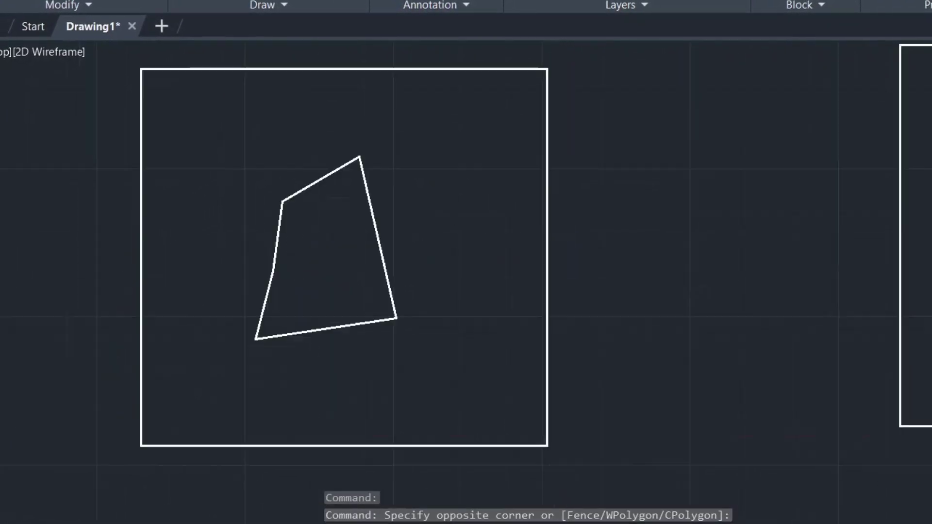
Step: Select the irregular polyline inside the polyline box again to compare it with the line-drawn shape, and deselect it
scroll(720, 282, "down", 3)
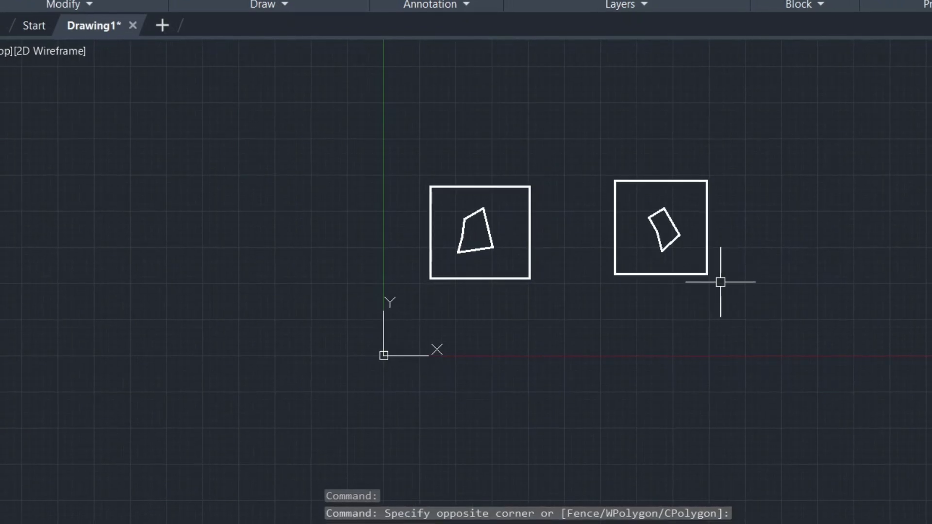
scroll(633, 187, "up", 6)
key("Escape")
left_click(588, 189)
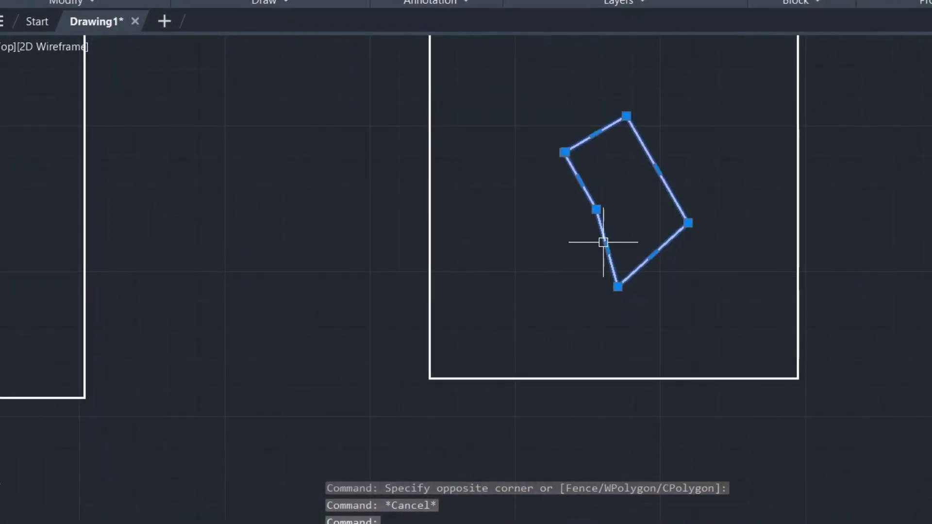
key("Escape")
Step: Try to move the irregular polyline inside the polyline box as a single object
scroll(554, 244, "down", 2)
mouse_move(557, 245)
middle_mouse_down()
mouse_move(595, 295)
mouse_move(671, 307)
mouse_move(643, 283)
middle_mouse_up()
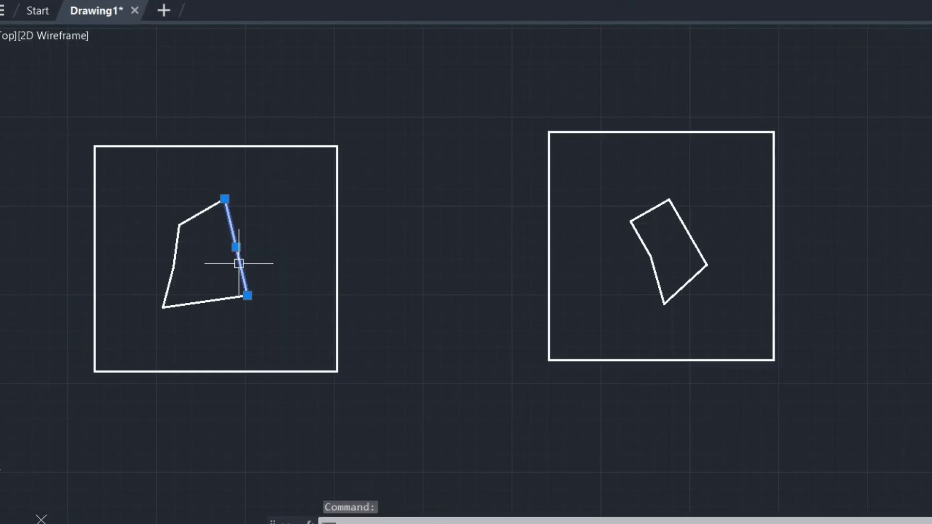
left_click_drag(311, 227, 335, 237)
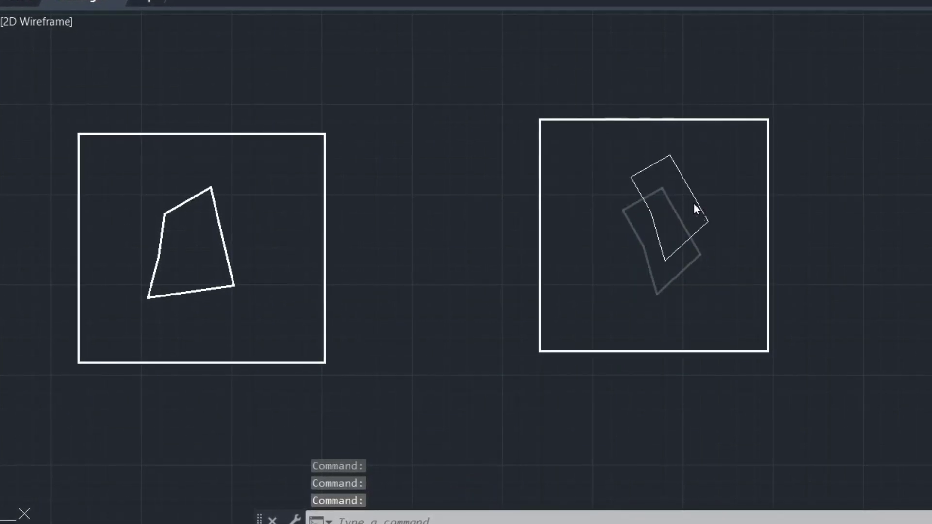
mouse_move(683, 257)
middle_mouse_down()
mouse_move(709, 256)
mouse_move(676, 248)
middle_mouse_up()
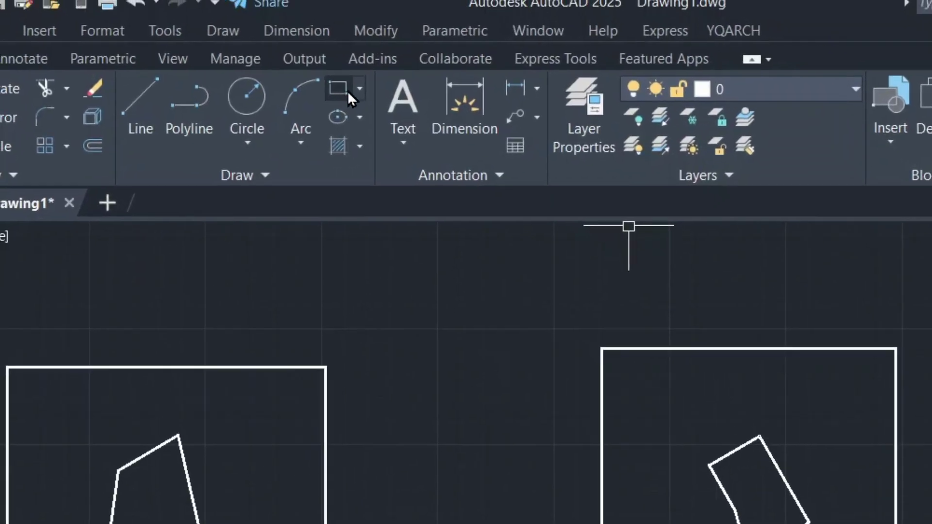
Step: Draw a nearly square rectangle with the Rectangle command on the far side of the polyline box
left_click(346, 92)
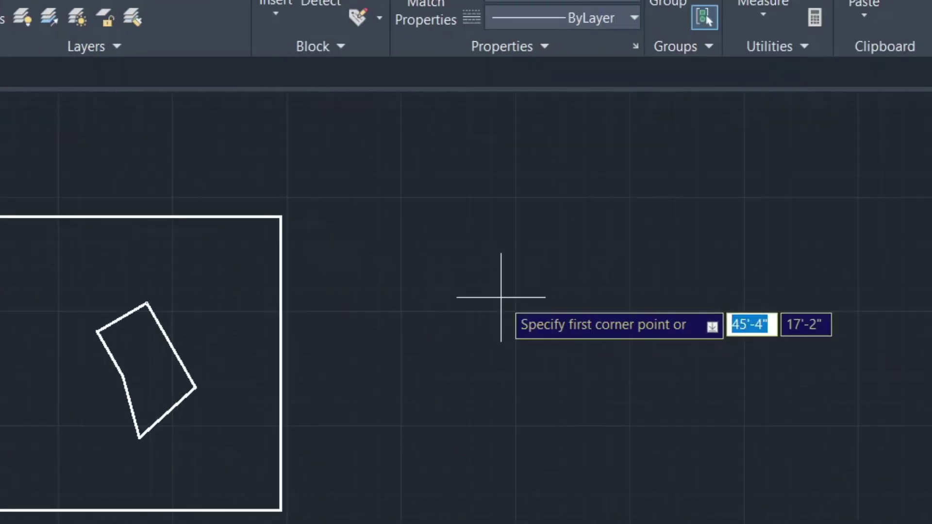
left_click(565, 217)
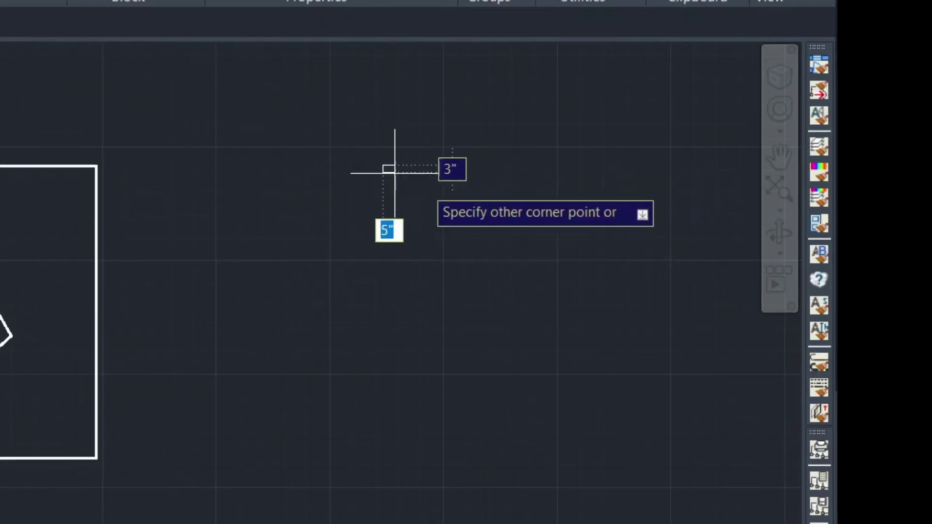
left_click(875, 513)
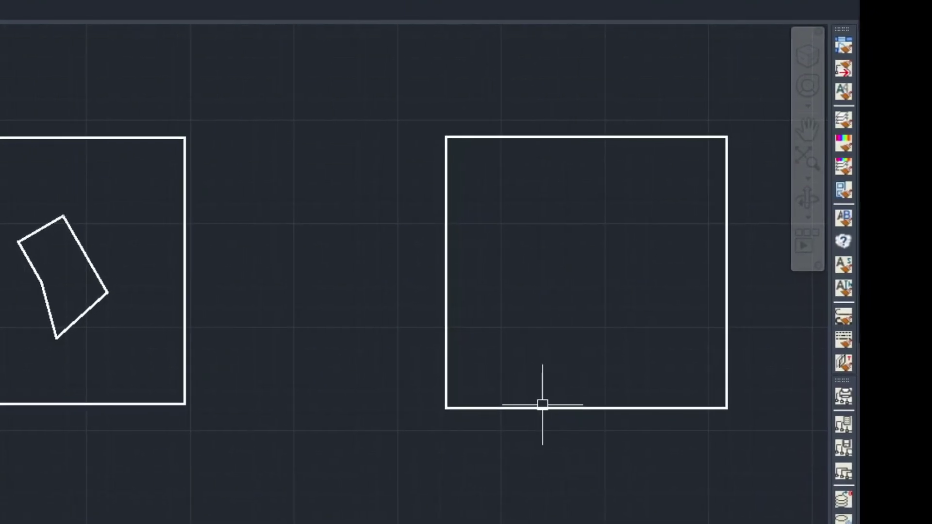
Step: Select the rectangle and the polyline box in turn to compare how each behaves as an object
left_click(519, 416)
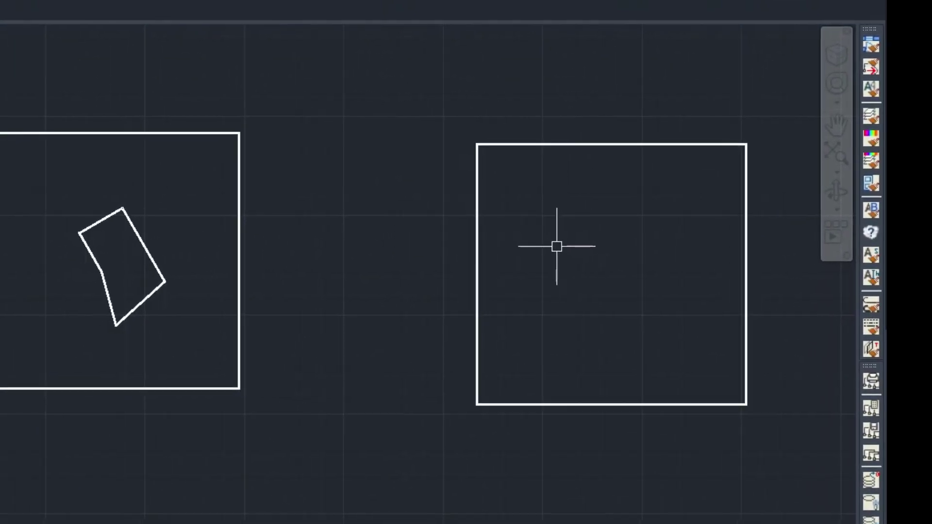
middle_click_drag(320, 265, 849, 293)
scroll(558, 281, "up", 2)
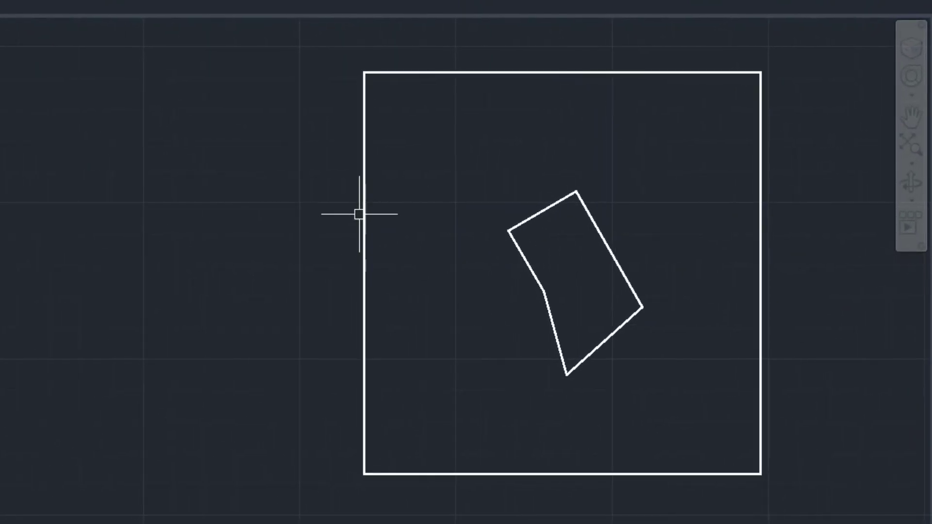
left_click(382, 211)
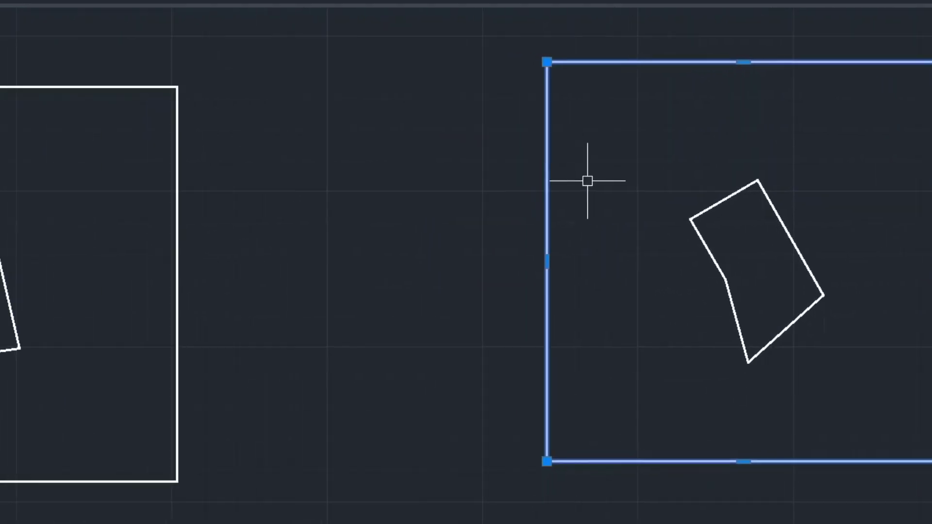
Step: Move the polyline box as a single object to compare its behaviour, and undo the move
left_click_drag(382, 204, 299, 247)
left_click_drag(559, 232, 561, 227)
key("ctrl+z")
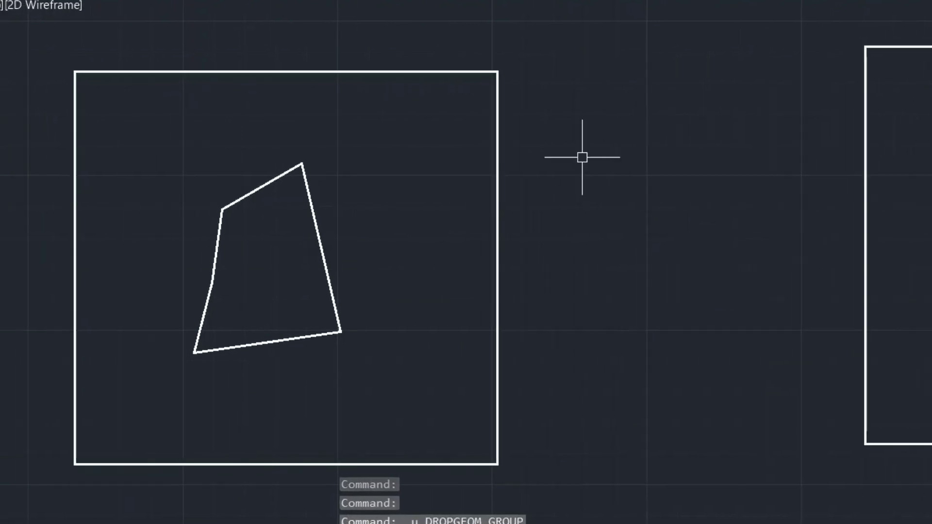
Step: Move one vertical side of the line-drawn box away from the others, and undo the move
left_click(529, 209)
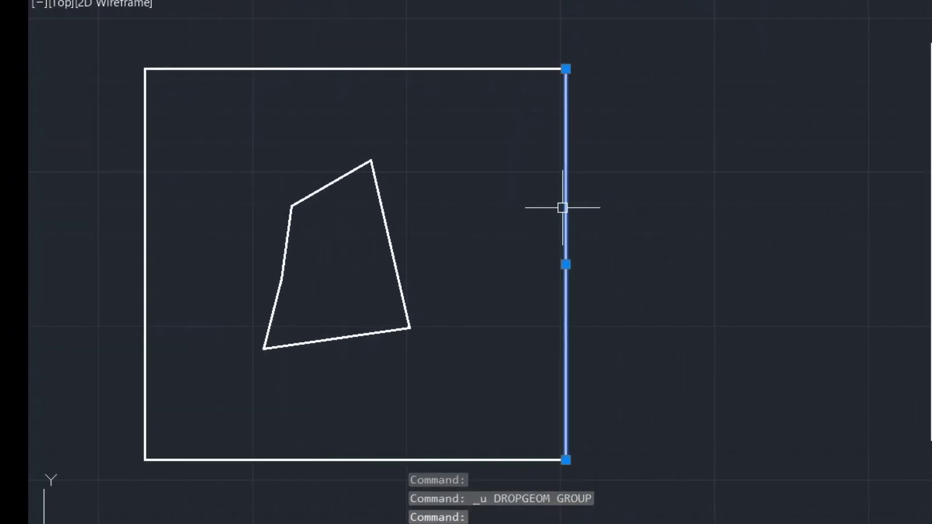
left_click_drag(656, 211, 755, 224)
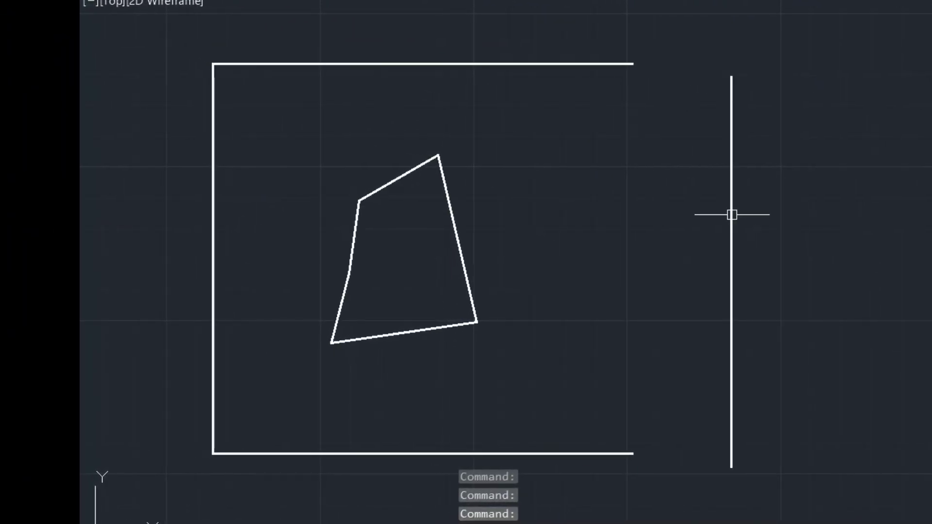
key("ctrl+z")
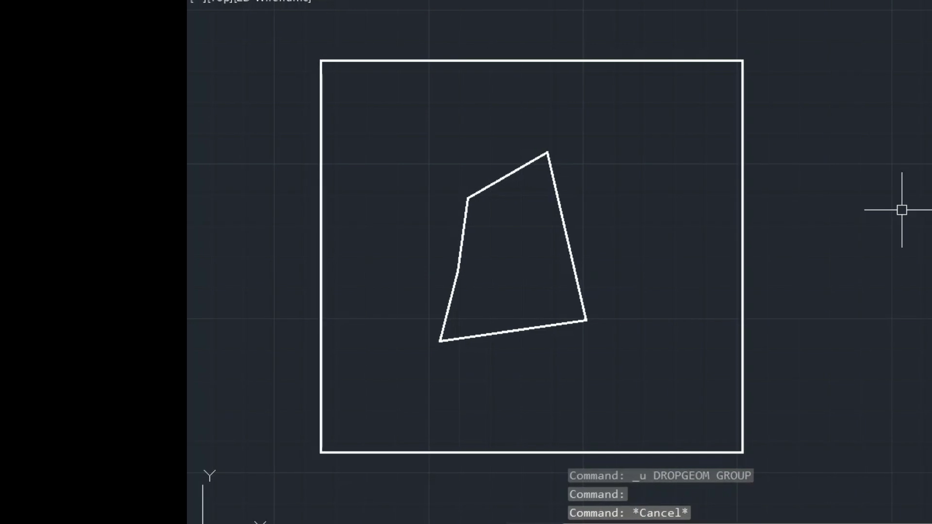
Step: Offset the upper and right-hand lines of the line-drawn box inward by 2'
key("Return")
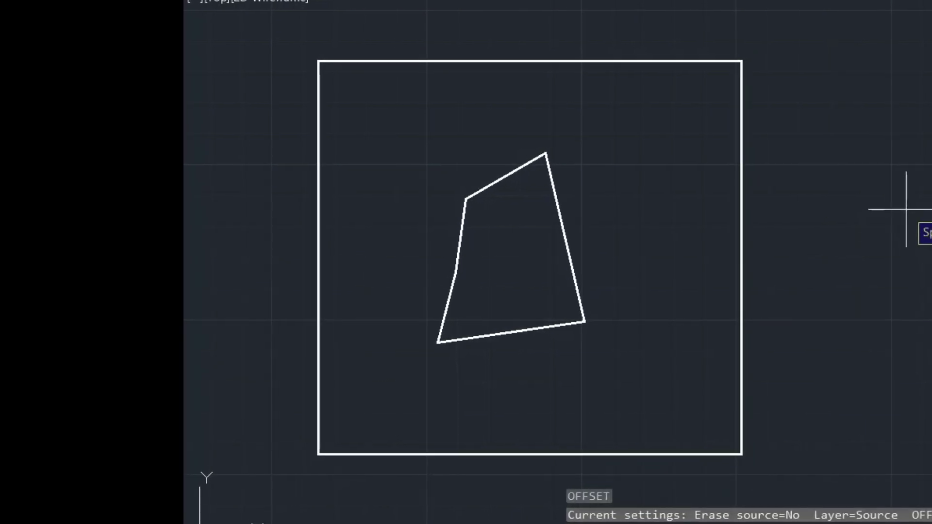
key("Return")
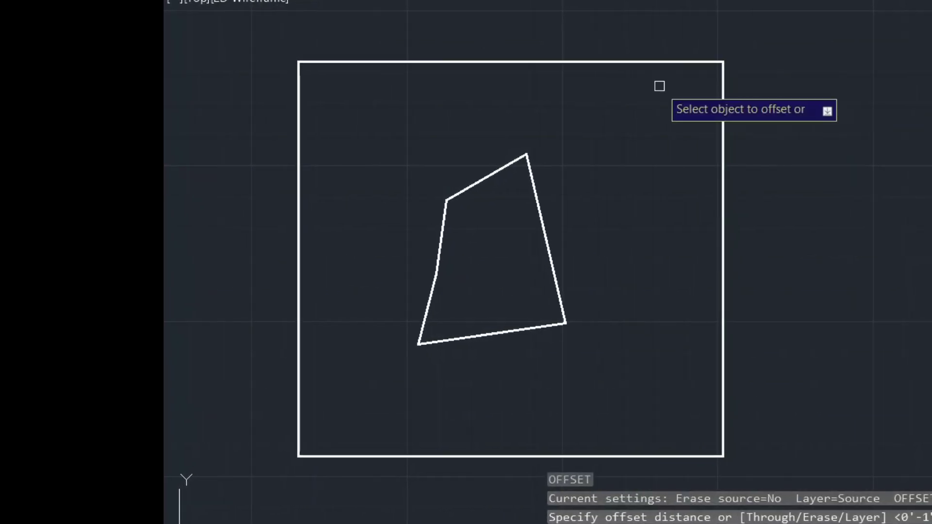
left_click(668, 62)
left_click(682, 170)
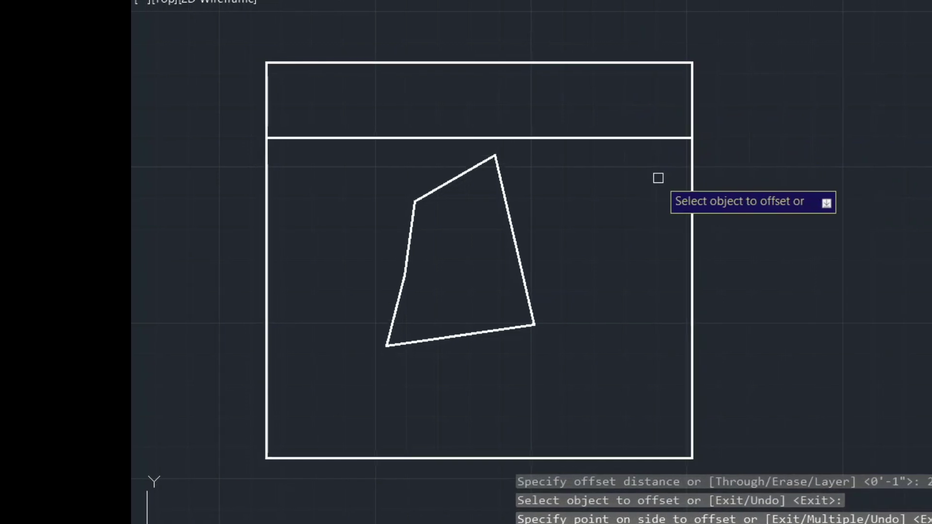
left_click(683, 204)
left_click(587, 106)
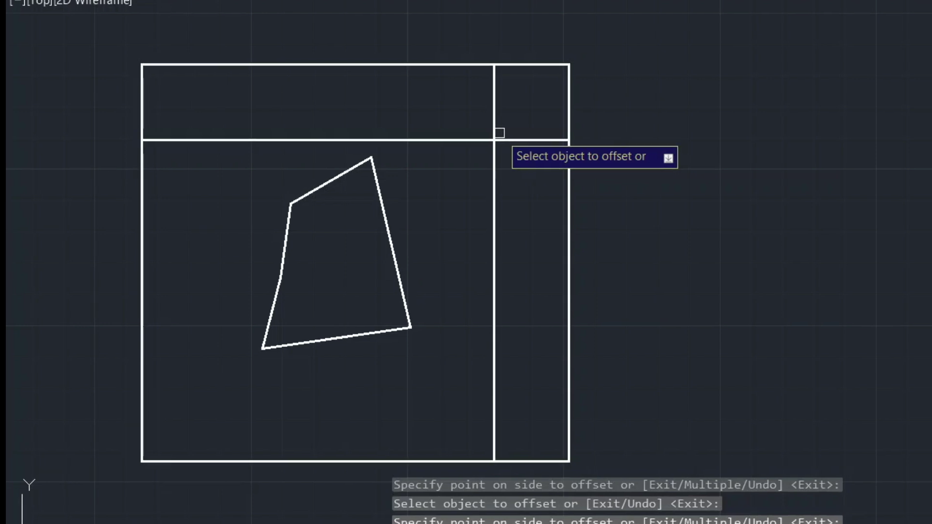
Step: Offset the polyline box inward by 2' and try the same offset on the irregular polyline inside it
left_click(411, 150)
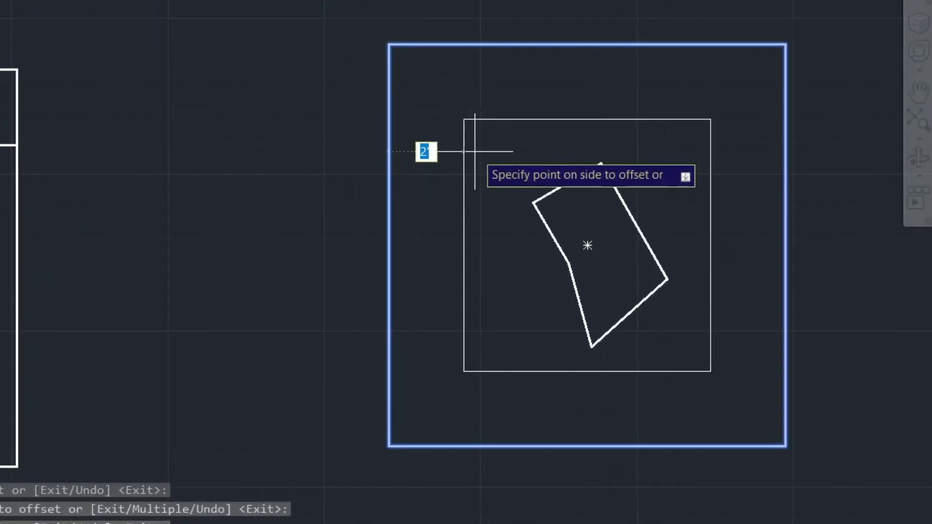
left_click(474, 151)
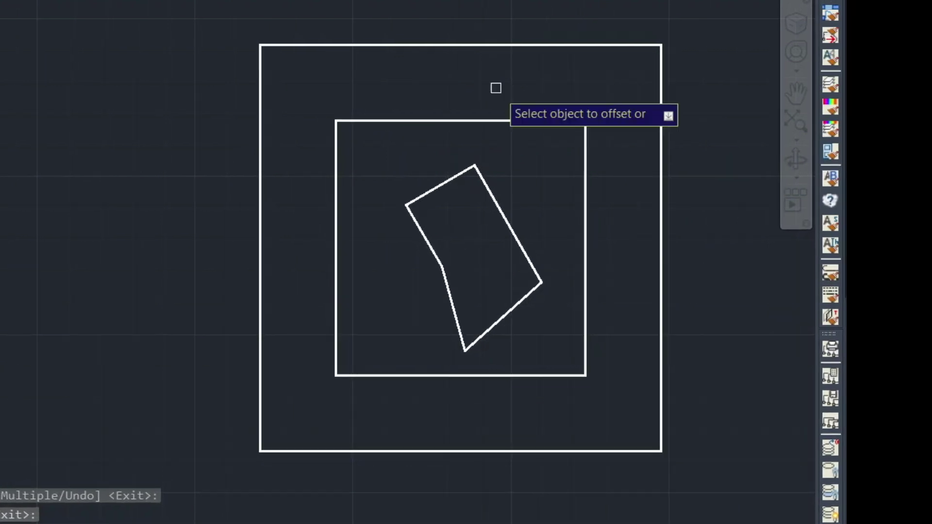
left_click(445, 187)
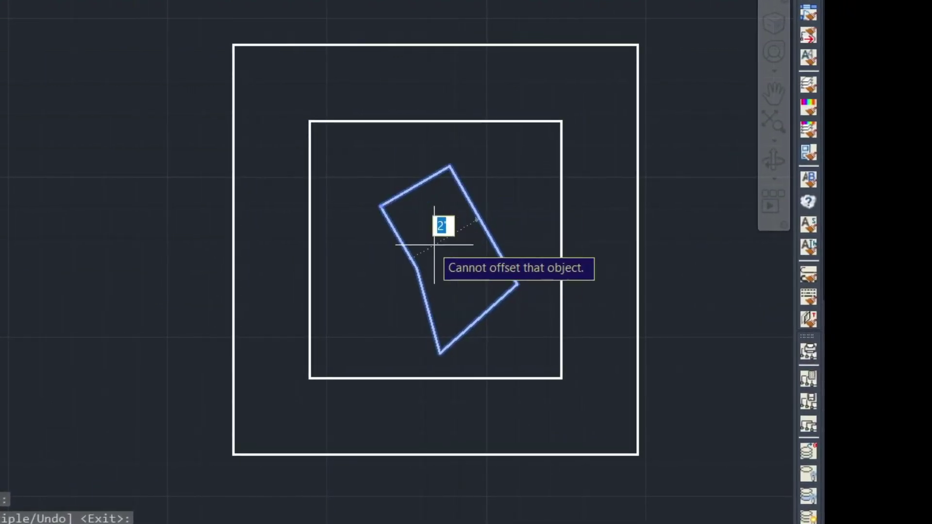
key("Escape")
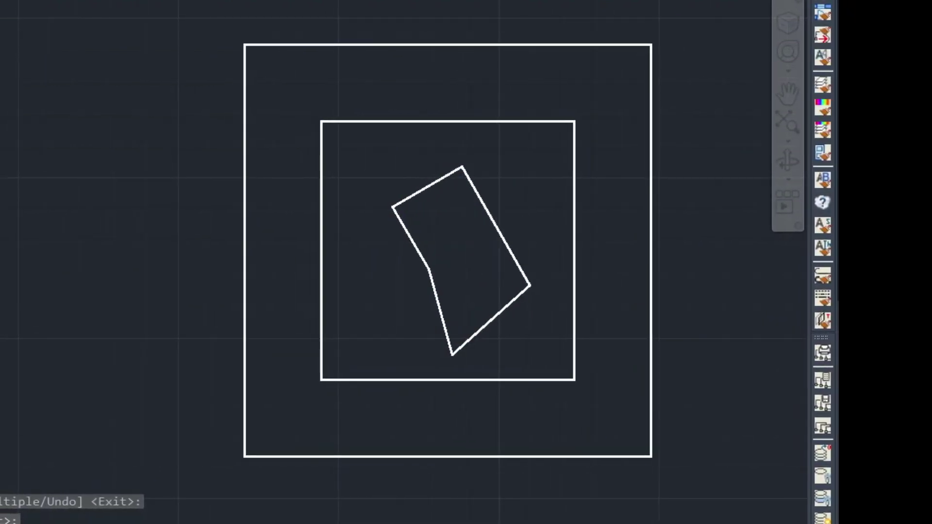
Step: Offset the irregular polyline inward by 6"
key("Return")
type("6\"")
key("Return")
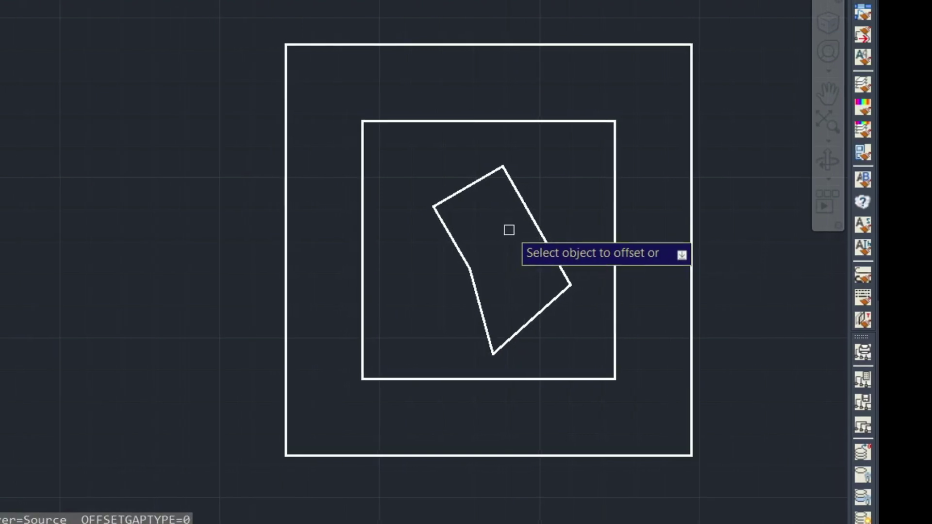
left_click(457, 186)
left_click(487, 206)
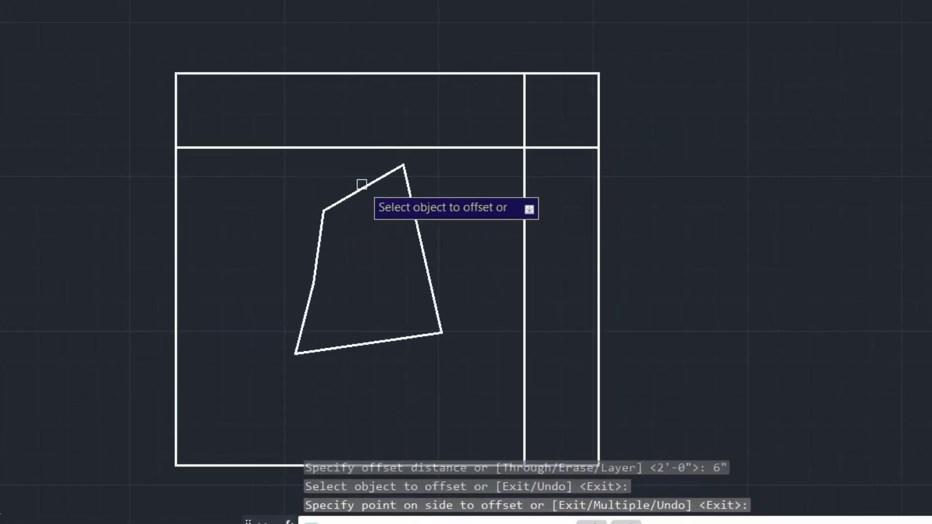
Step: Offset each line of the irregular line-drawn shape inward by 6", one at a time
left_click(363, 187)
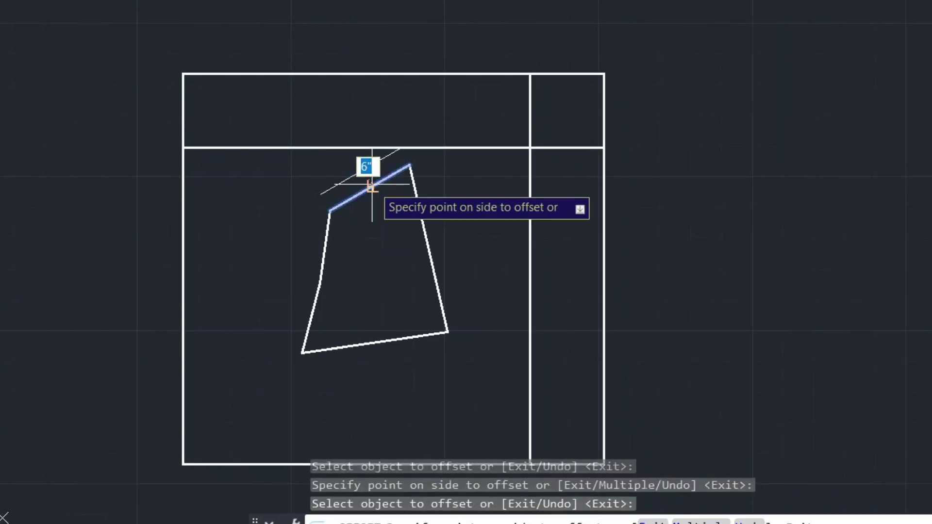
left_click(367, 248)
left_click(423, 251)
left_click(381, 254)
left_click(342, 245)
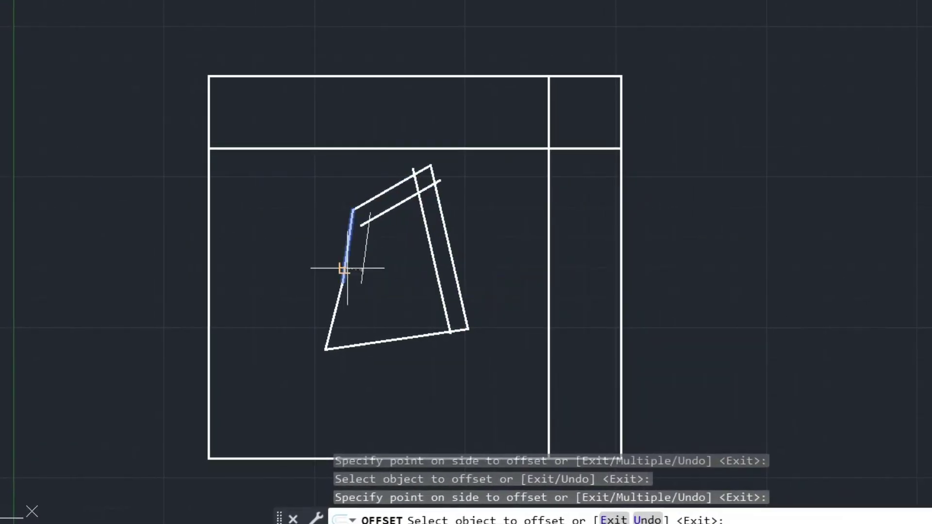
left_click(351, 266)
left_click(348, 312)
left_click(383, 308)
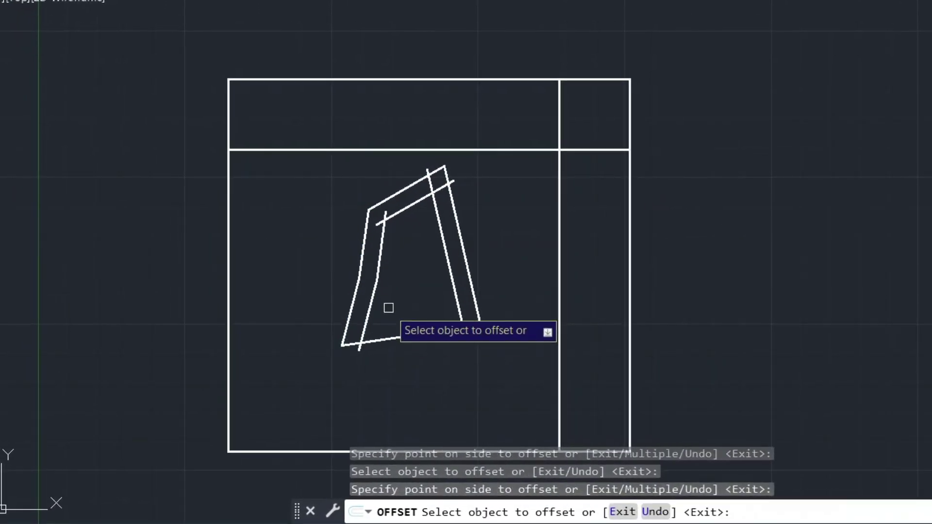
left_click(408, 336)
left_click(407, 307)
key("Return")
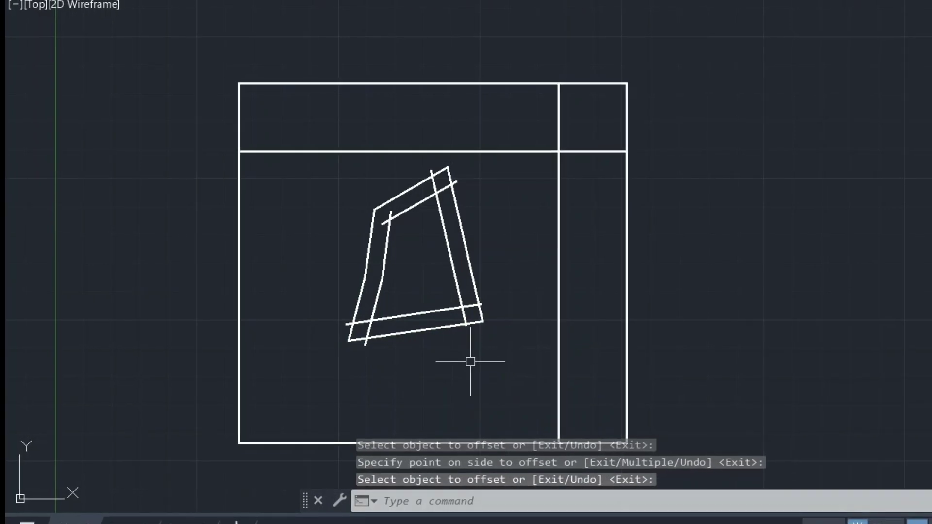
Step: Compare the line and polyline offsets, selecting the inner copy of the polyline box to check it as one object
scroll(426, 327, "down", 3)
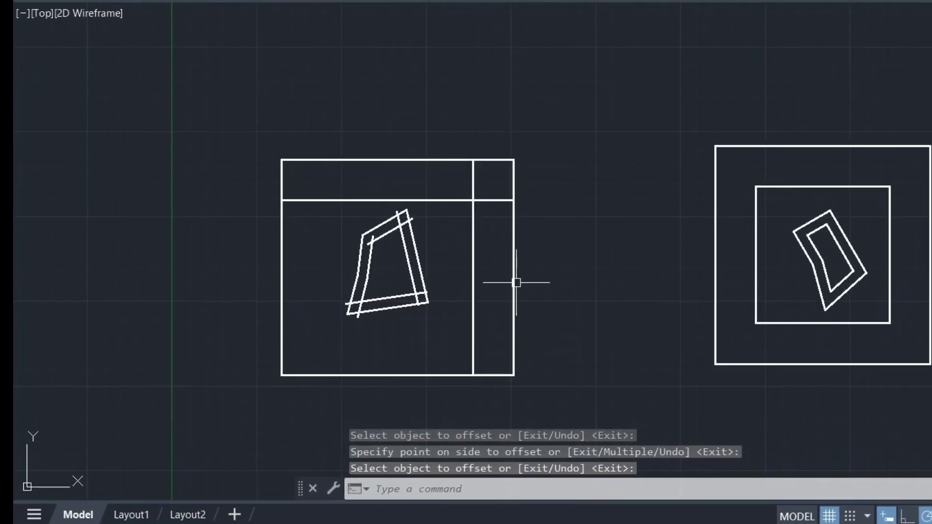
scroll(701, 288, "up", 3)
mouse_move(701, 288)
middle_mouse_down()
mouse_move(644, 310)
mouse_move(702, 297)
middle_mouse_up()
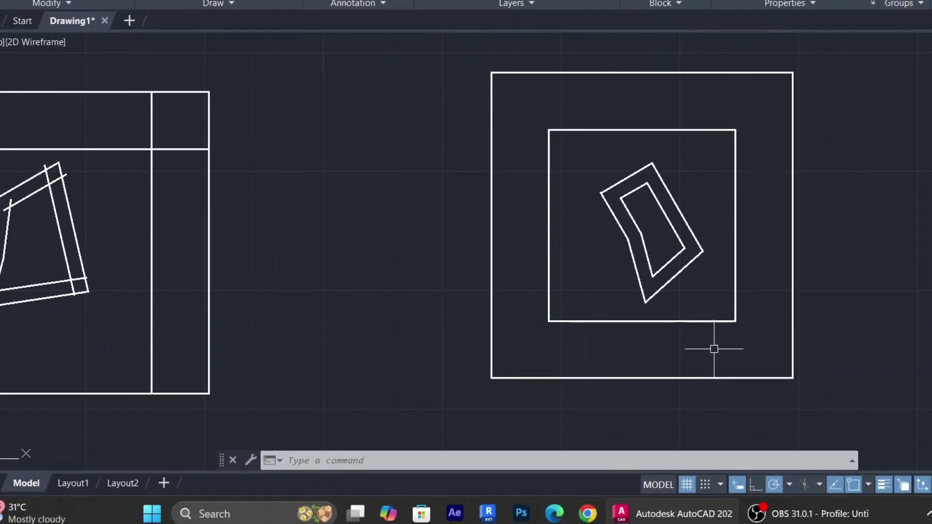
mouse_move(711, 348)
middle_mouse_down()
mouse_move(699, 374)
mouse_move(896, 353)
mouse_move(774, 354)
middle_mouse_up()
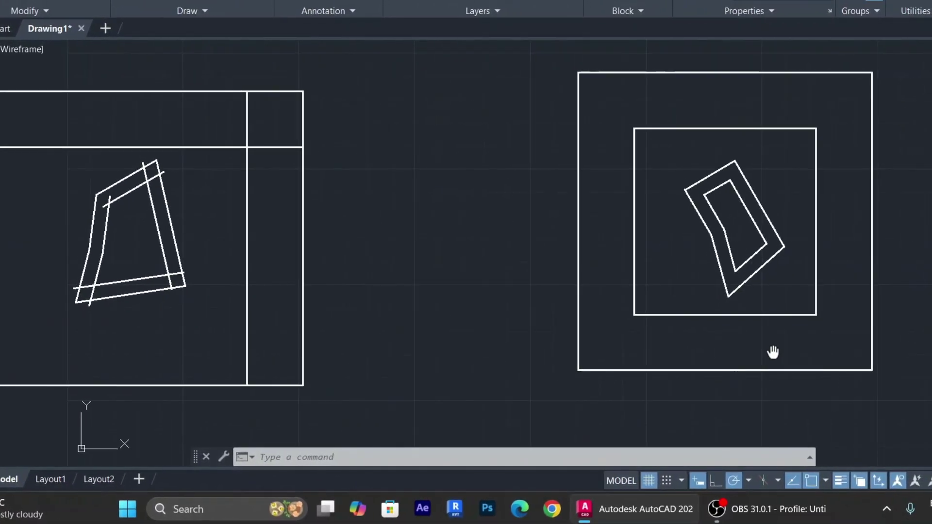
left_click(728, 313)
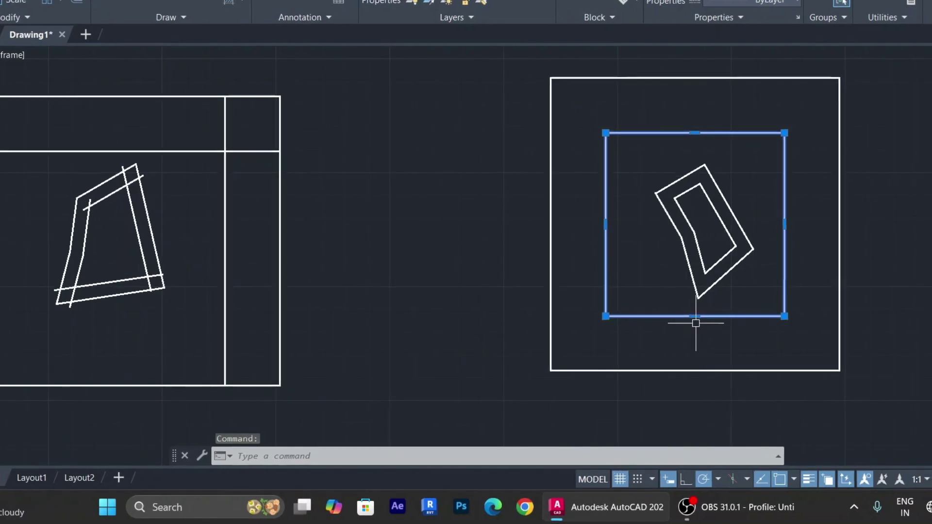
key("Escape")
Step: Move the outer irregular polyline slightly as one object, and undo the move
scroll(726, 286, "up", 2)
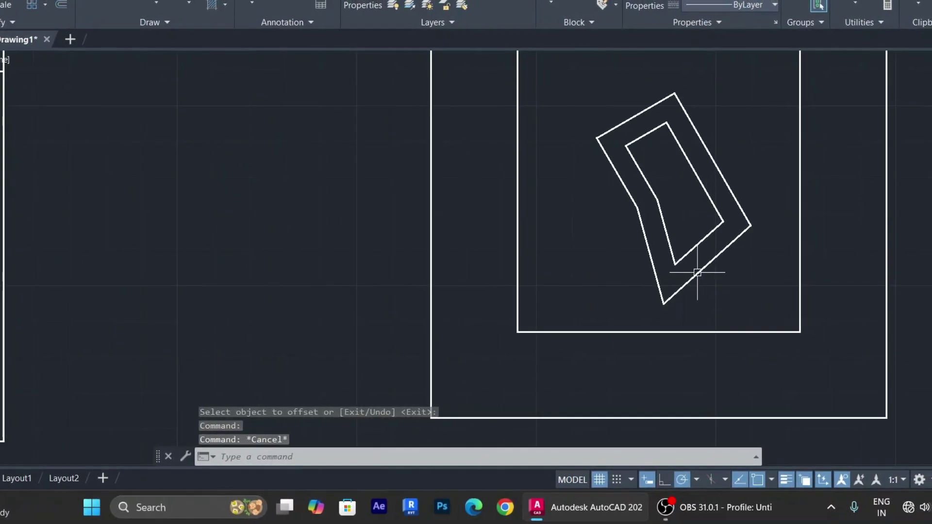
left_click(705, 280)
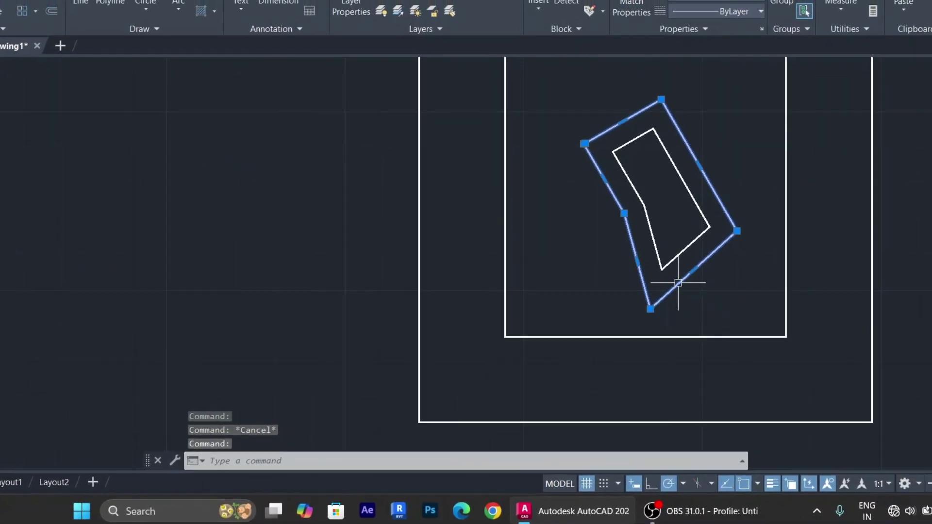
mouse_move(679, 283)
left_mouse_down()
mouse_move(698, 312)
mouse_move(682, 289)
left_mouse_up()
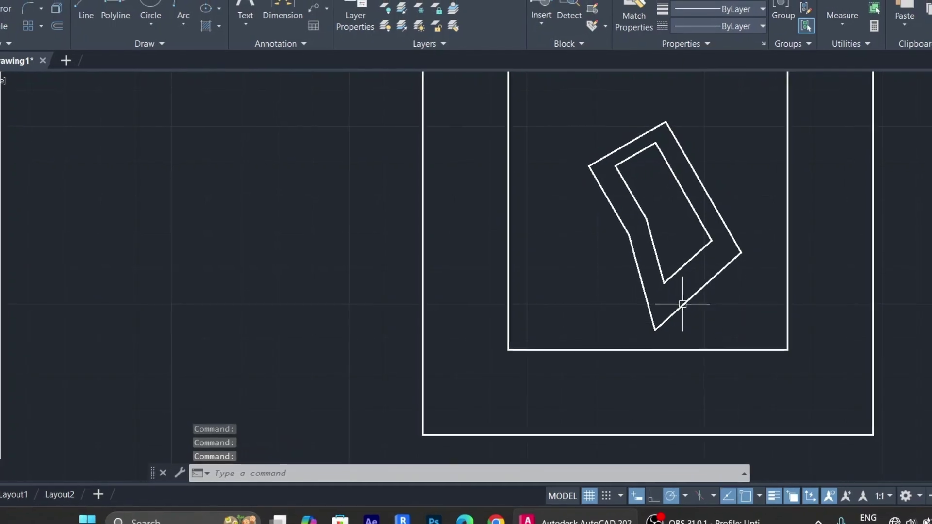
key("ctrl+z")
Step: Explode the outer irregular polyline into separate lines
left_click(683, 303)
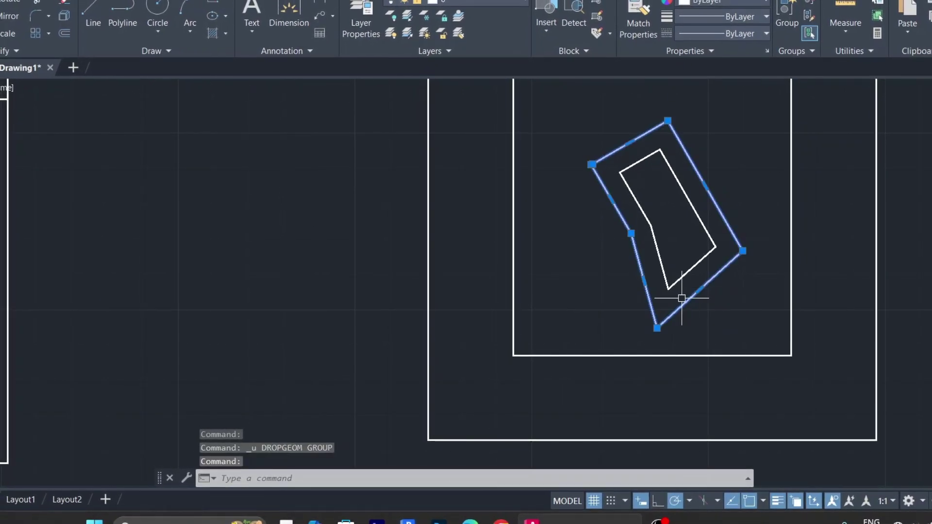
scroll(628, 306, "down", 2)
scroll(655, 312, "up", 2)
scroll(651, 316, "down", 2)
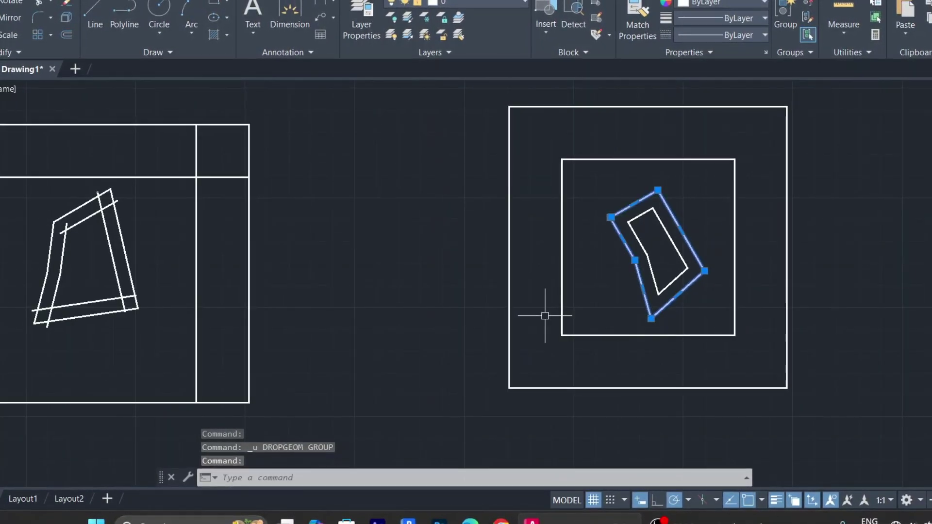
key("Escape")
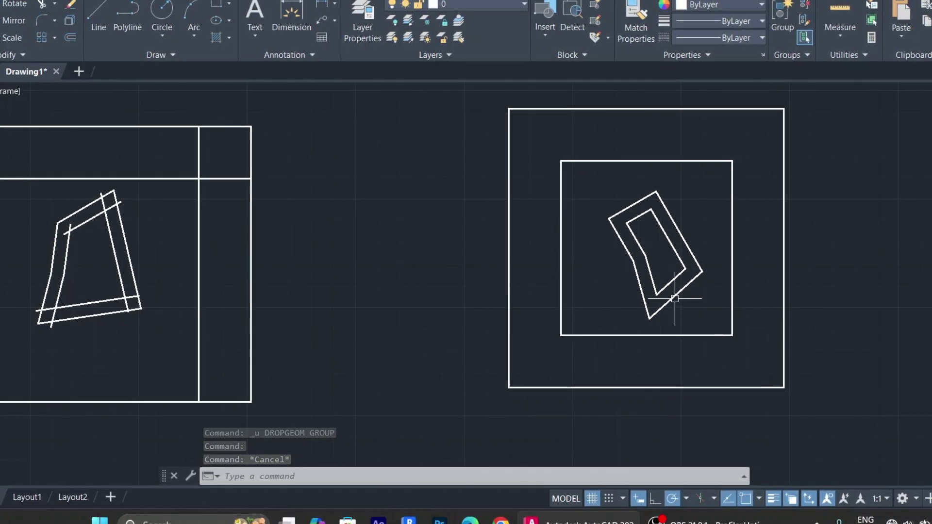
type("x")
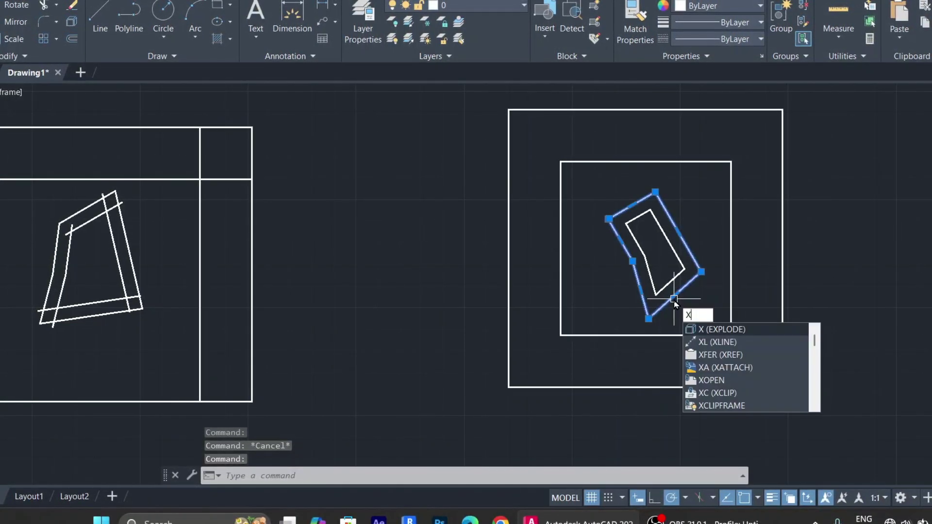
key("Return")
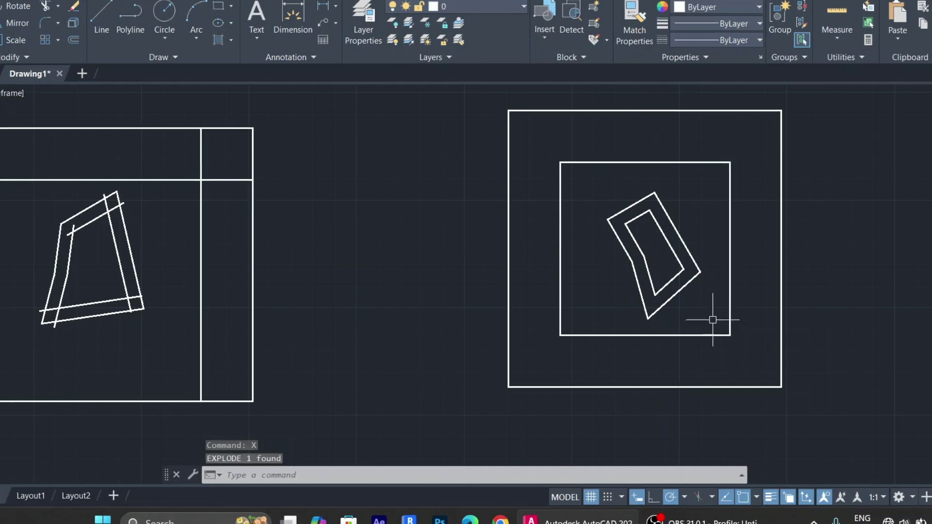
Step: Select the segments of the exploded shape and the lower line of the line-drawn shape to compare them
scroll(694, 322, "up", 3)
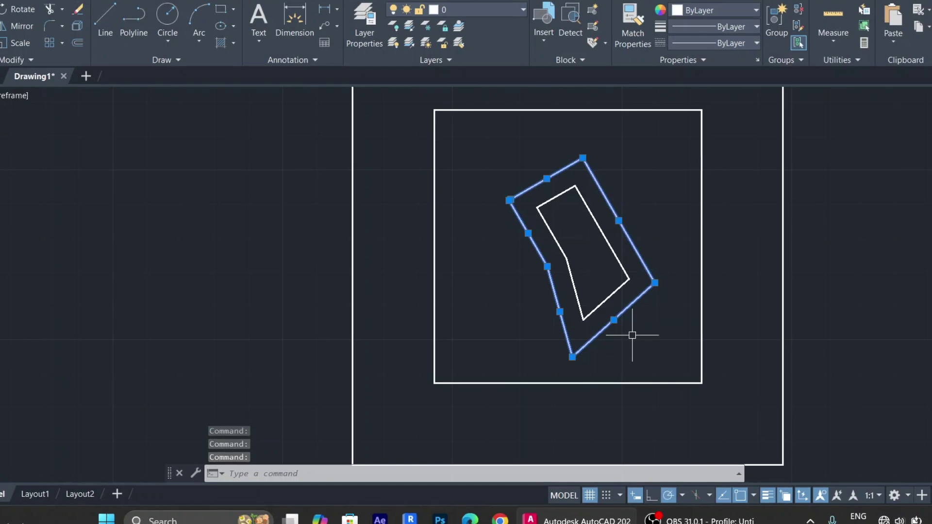
scroll(592, 311, "down", 2)
left_click(29, 329)
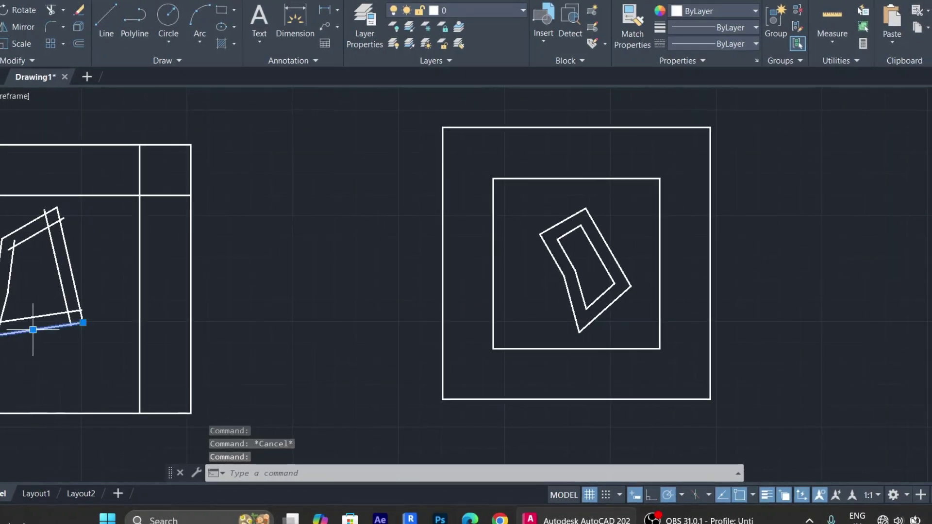
key("Escape")
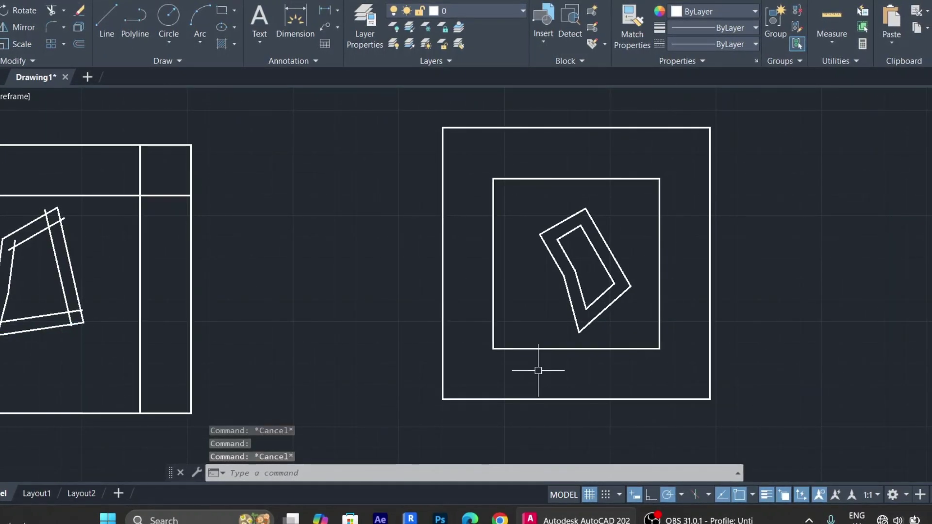
Step: Move the lower-right line of the exploded shape away toward the lower-right corner of the inner square
left_click(606, 310)
scroll(604, 305, "up", 4)
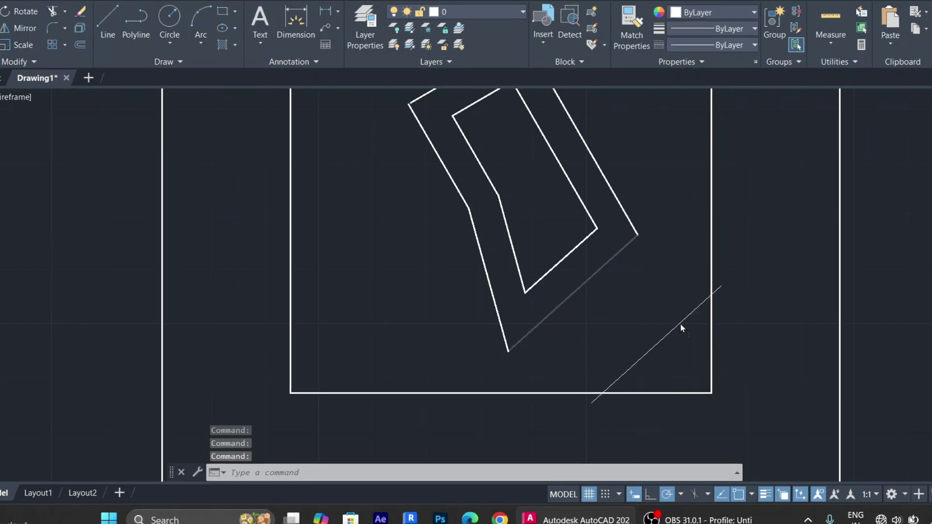
left_click_drag(680, 325, 675, 318)
scroll(708, 360, "down", 2)
middle_click_drag(723, 361, 692, 364)
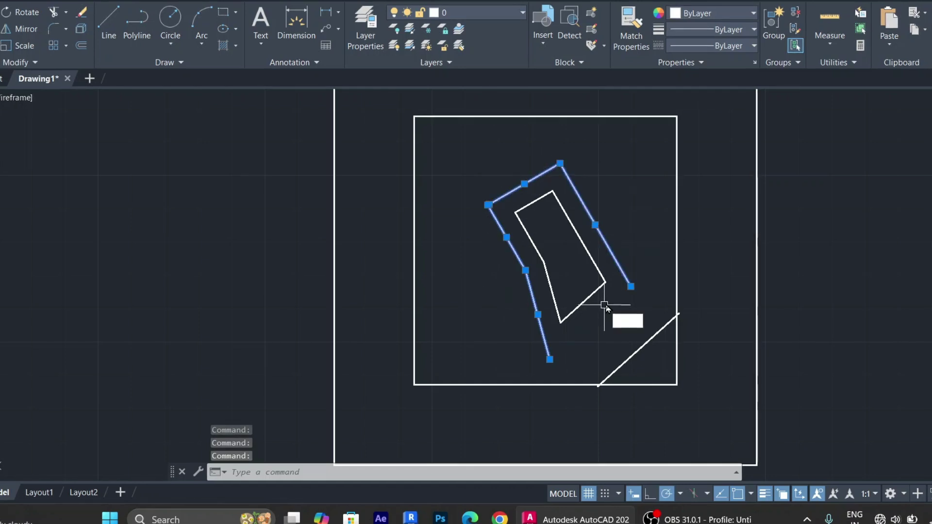
Step: Join the four selected lines of the exploded irregular shape, and select the resulting pieces to check them
type("J")
key("Return")
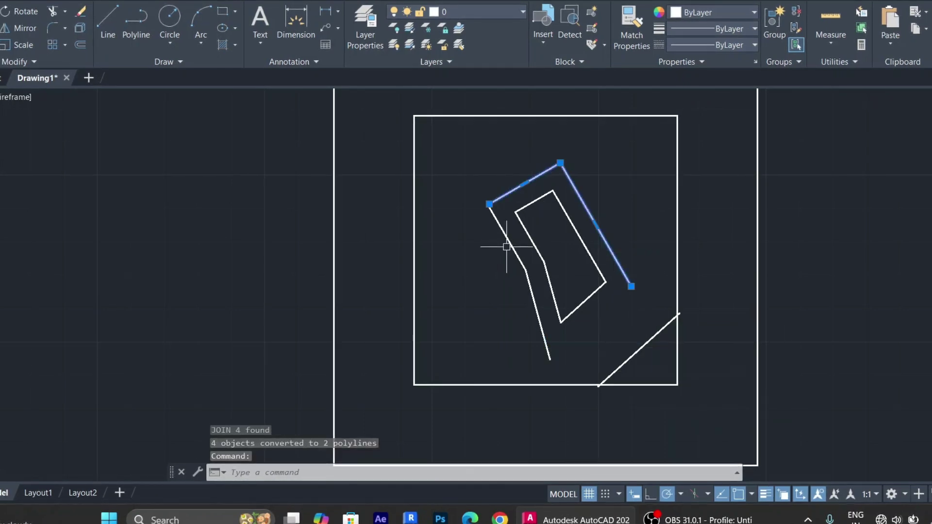
left_click(613, 191)
key("Escape")
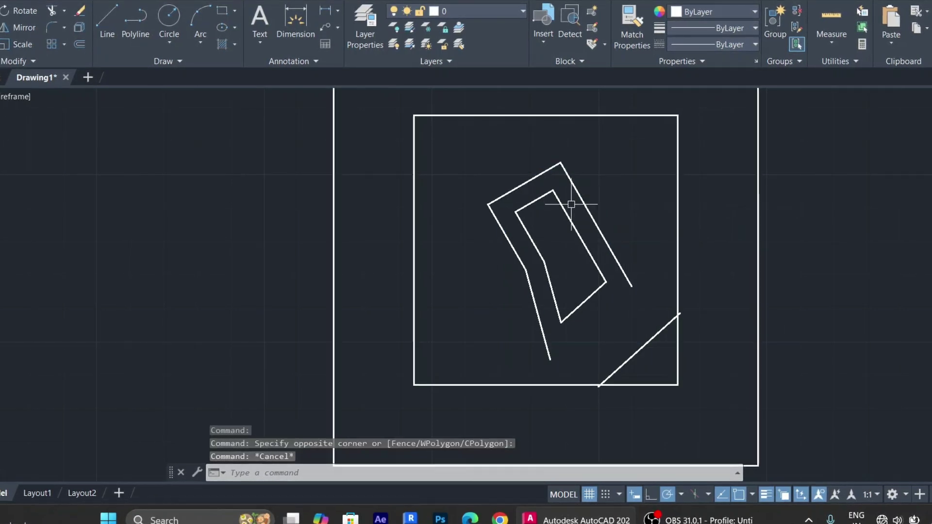
left_click(592, 210)
key("Escape")
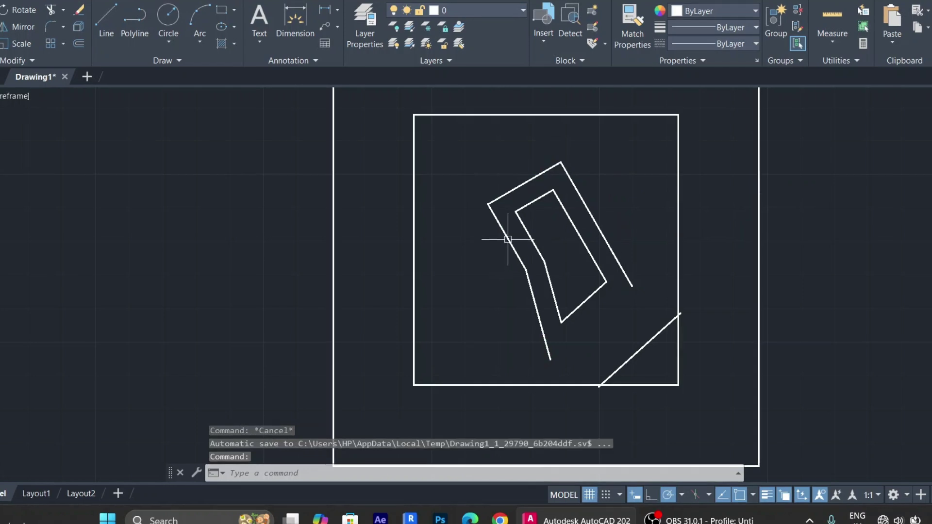
left_click(534, 297)
key("Escape")
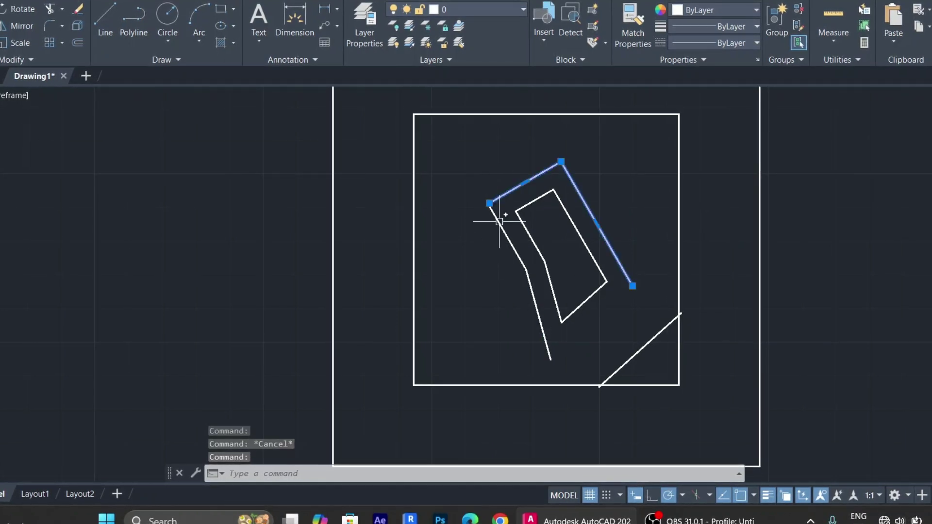
Step: Try to join the two open polylines of the outer irregular shape, and select both pieces to inspect their shared corner
type("J")
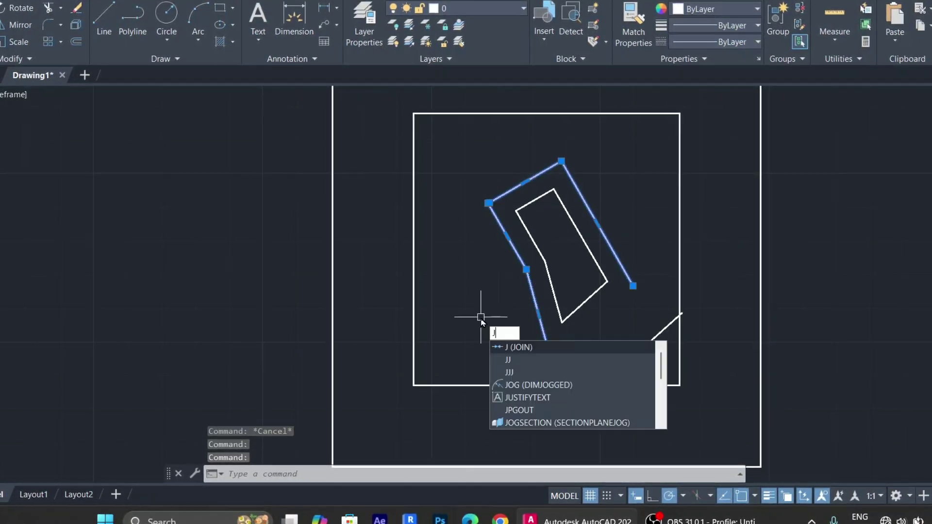
key("Return")
left_click(513, 255)
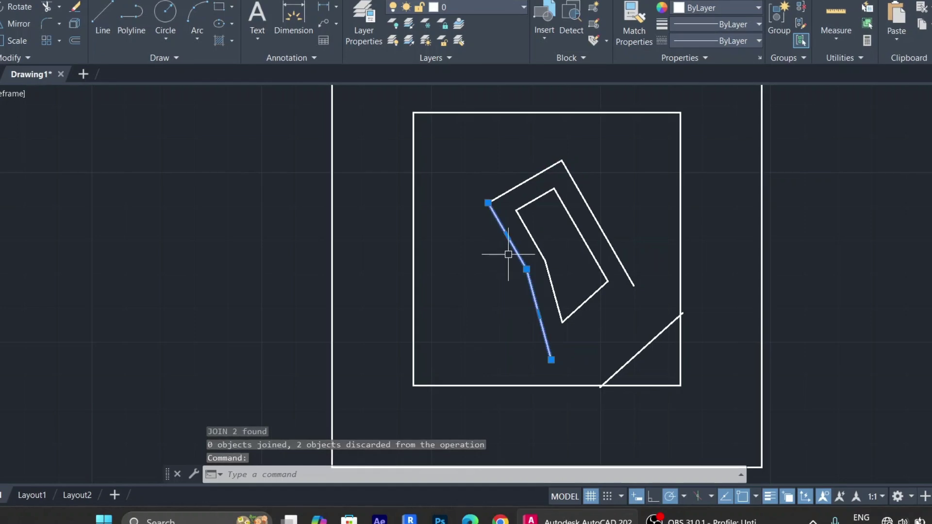
left_click(512, 191)
left_click(493, 197)
scroll(417, 249, "up", 4)
scroll(430, 277, "down", 2)
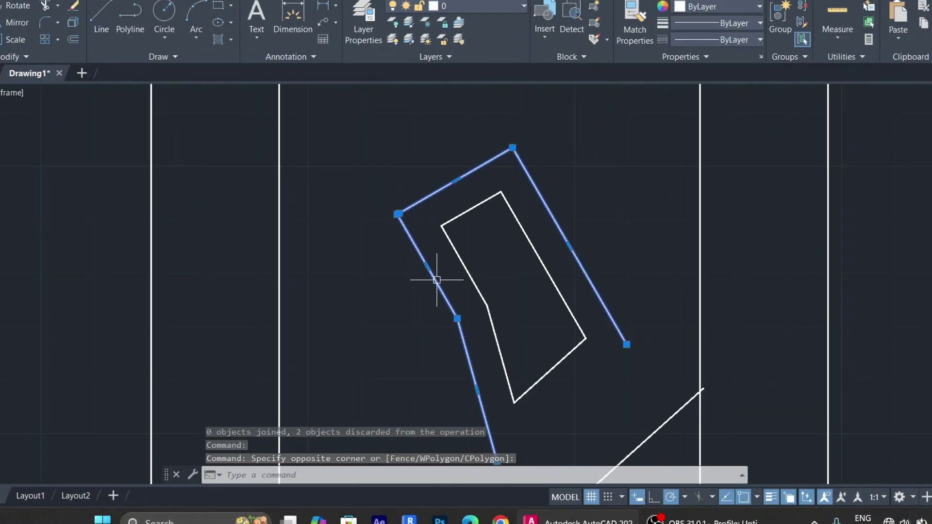
Step: Retry joining the left and right open polylines around the inner irregular shape, checking each piece by selecting it
key("Escape")
left_click(454, 272)
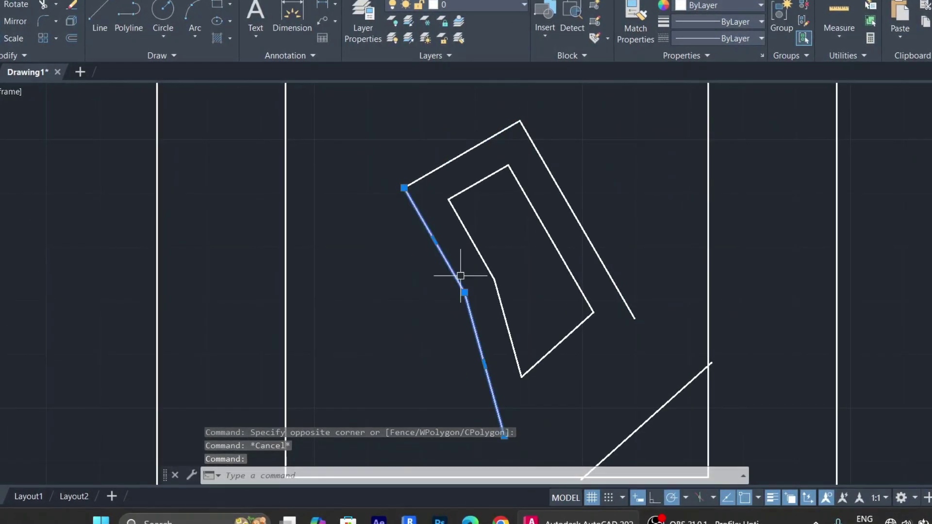
left_click(431, 177)
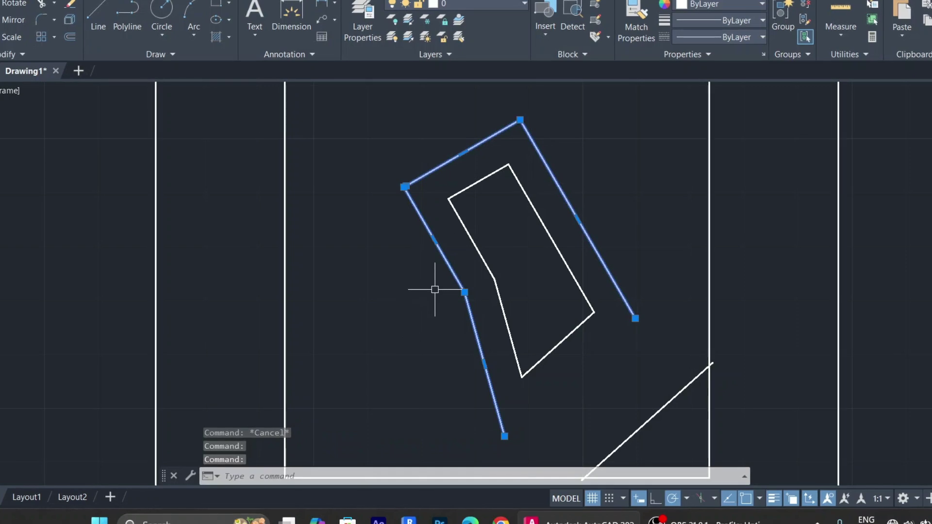
type("J")
key("Return")
left_click(440, 256)
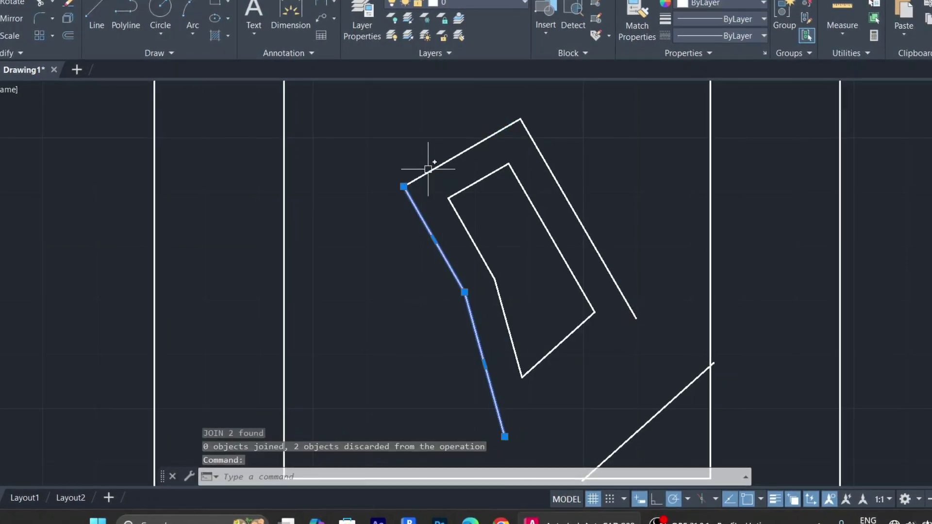
left_click(430, 168)
left_click(427, 180)
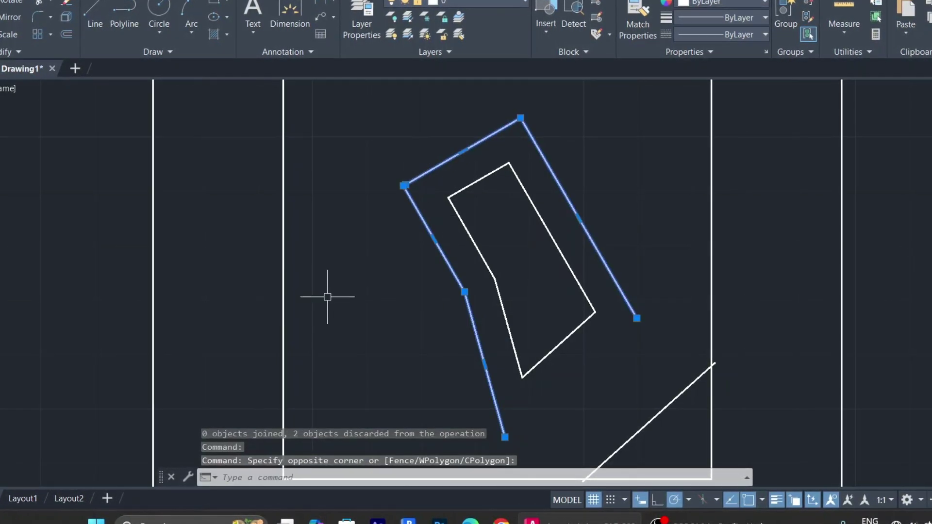
key("Escape")
Step: Close the small gap at the outer shape's upper-left corner by stretching the left polyline's endpoint onto the other polyline's endpoint
scroll(395, 187, "up", 8)
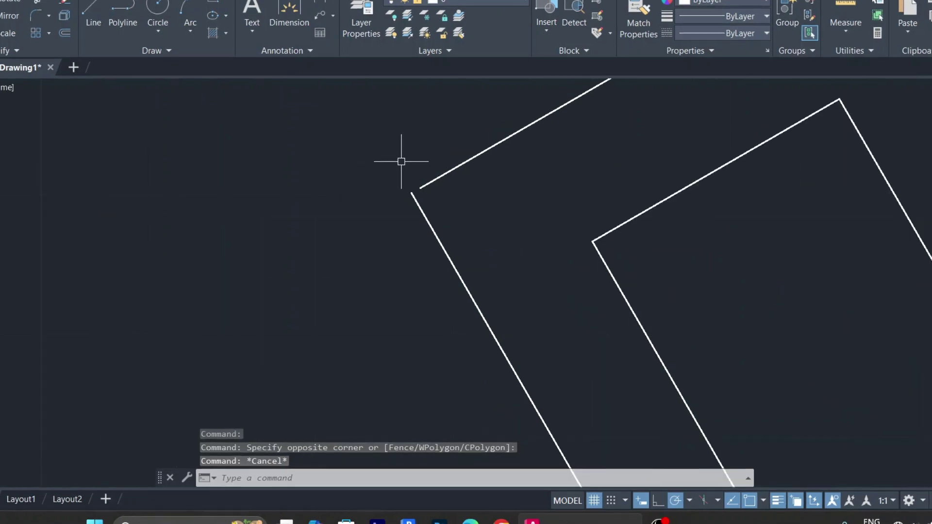
scroll(488, 229, "down", 6)
scroll(349, 188, "up", 8)
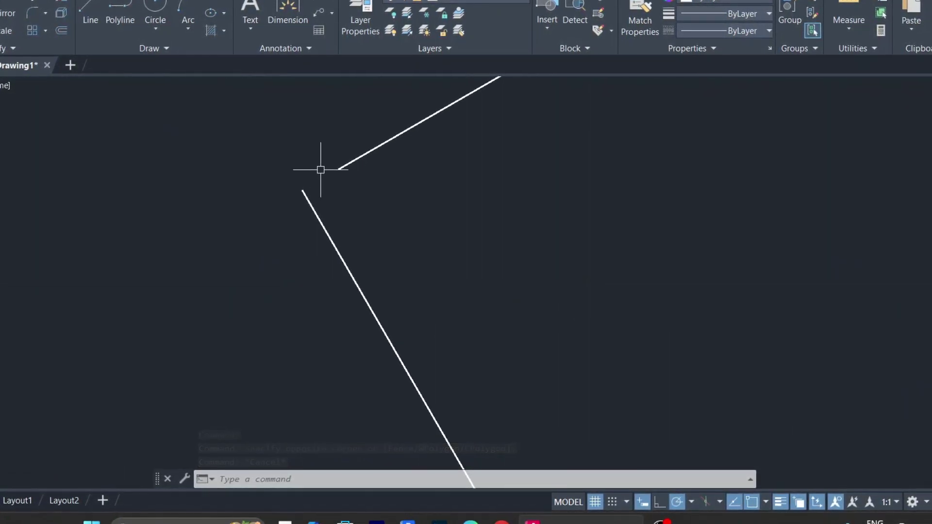
left_click(302, 191)
scroll(356, 219, "down", 2)
key("Escape")
scroll(349, 233, "down", 3)
Step: Join the two touching open polylines of the outer irregular shape into one polyline, and select it to check
left_click(340, 275)
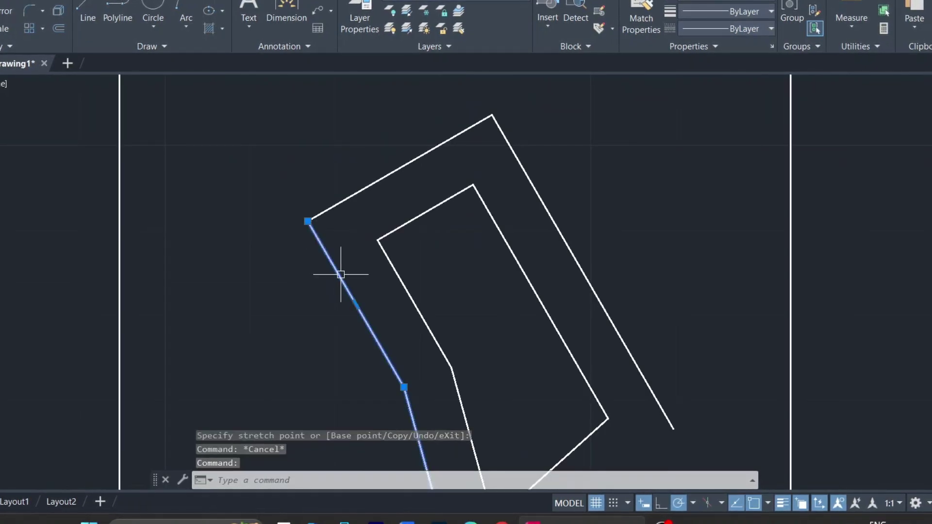
left_click(341, 202)
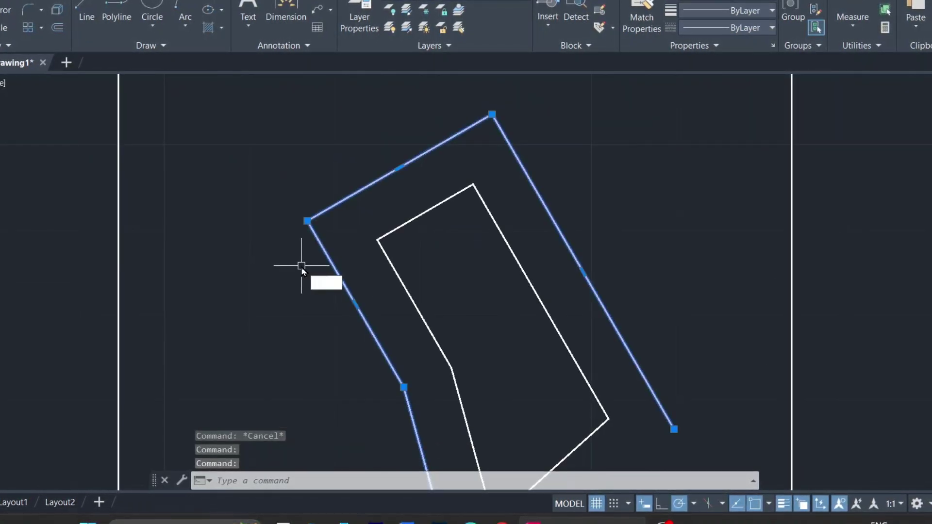
type("j")
key("Return")
left_click(333, 254)
scroll(333, 254, "down", 2)
middle_click_drag(354, 235, 410, 181)
scroll(463, 280, "down", 2)
middle_click_drag(466, 281, 504, 267)
middle_click_drag(461, 322, 618, 306)
key("Escape")
scroll(453, 316, "down", 2)
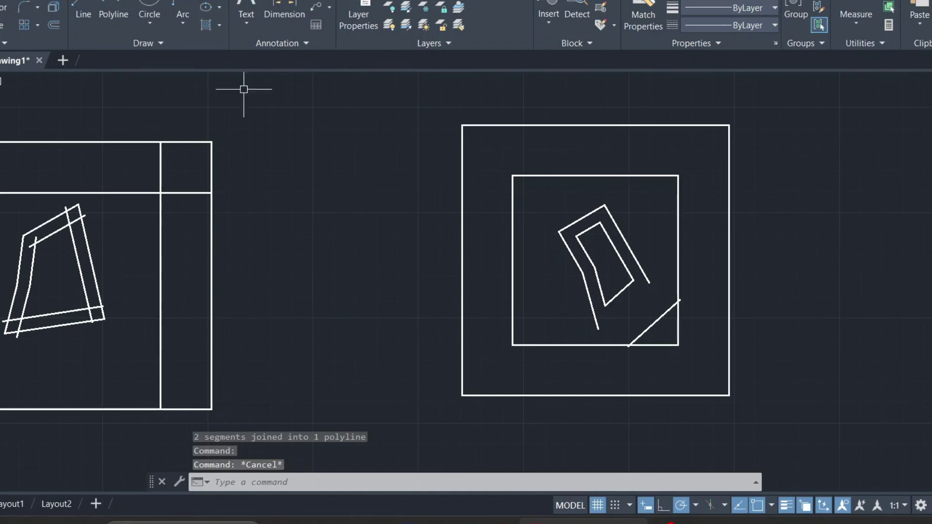
Step: Join the four outer lines of the line-drawn square into one polyline, and select it to check
middle_click_drag(42, 235, 257, 246)
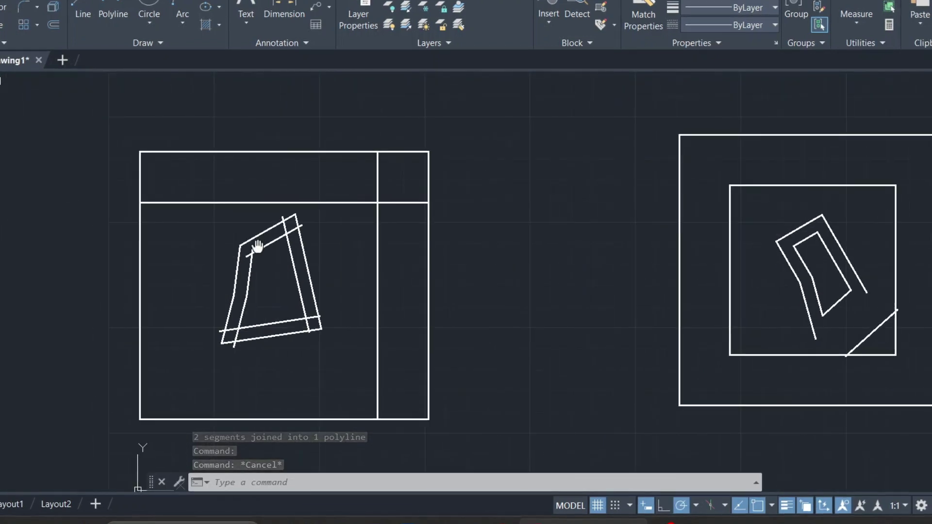
left_click(342, 152)
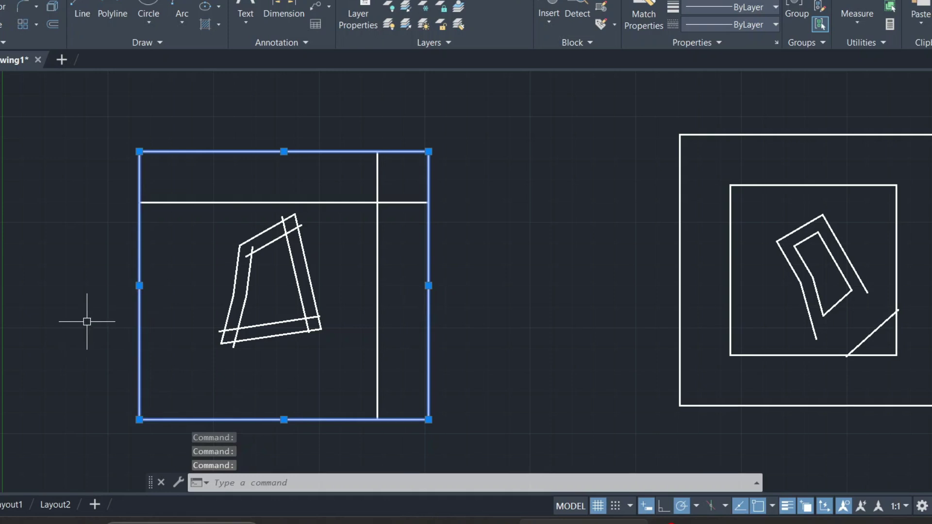
key("Return")
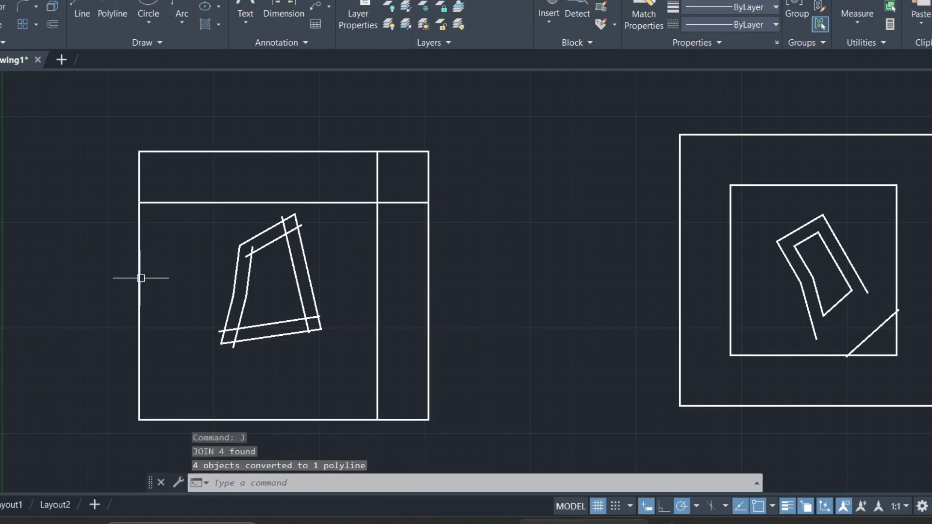
left_click(140, 278)
Step: Explode the joined outer square back into separate lines, and select its bottom line to check
scroll(271, 270, "down", 4)
scroll(307, 291, "up", 4)
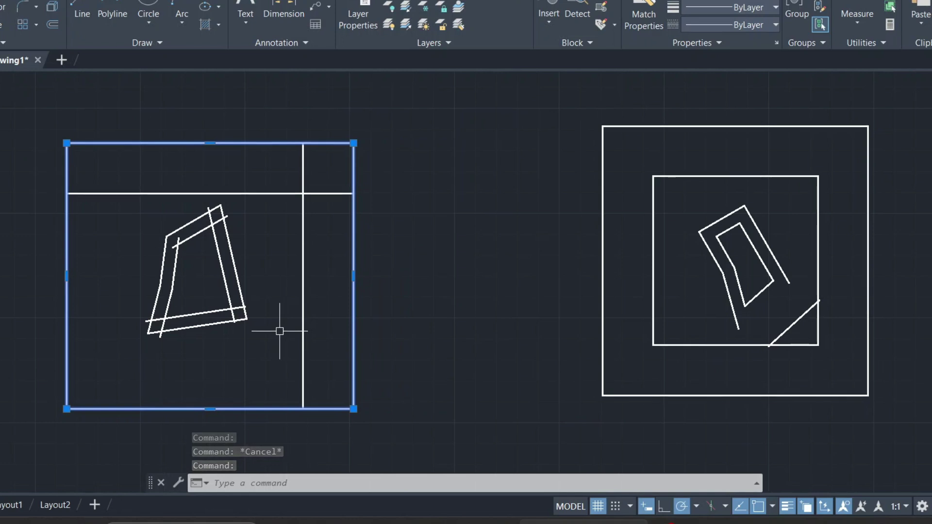
key("Return")
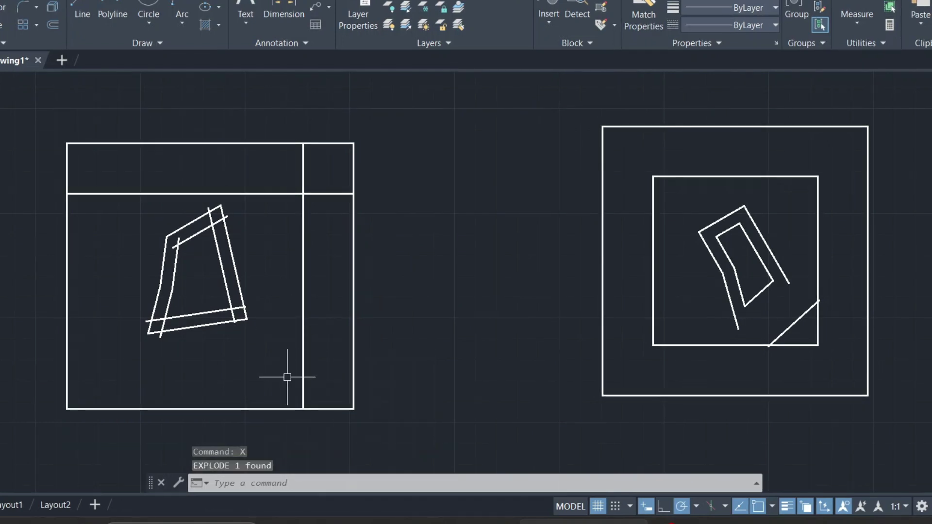
left_click(276, 409)
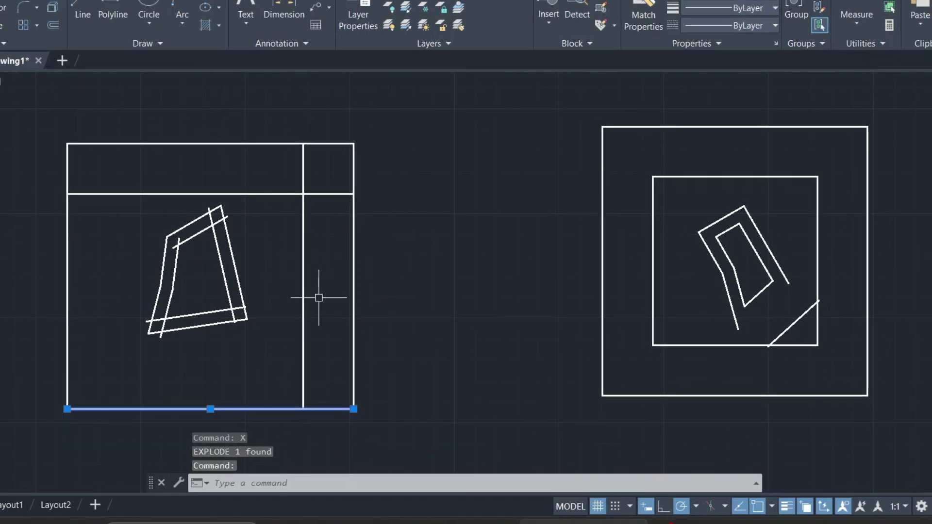
key("Escape")
scroll(339, 296, "down", 3)
mouse_move(358, 296)
middle_mouse_down()
mouse_move(254, 275)
mouse_move(381, 294)
mouse_move(380, 285)
middle_mouse_up()
scroll(395, 294, "up", 3)
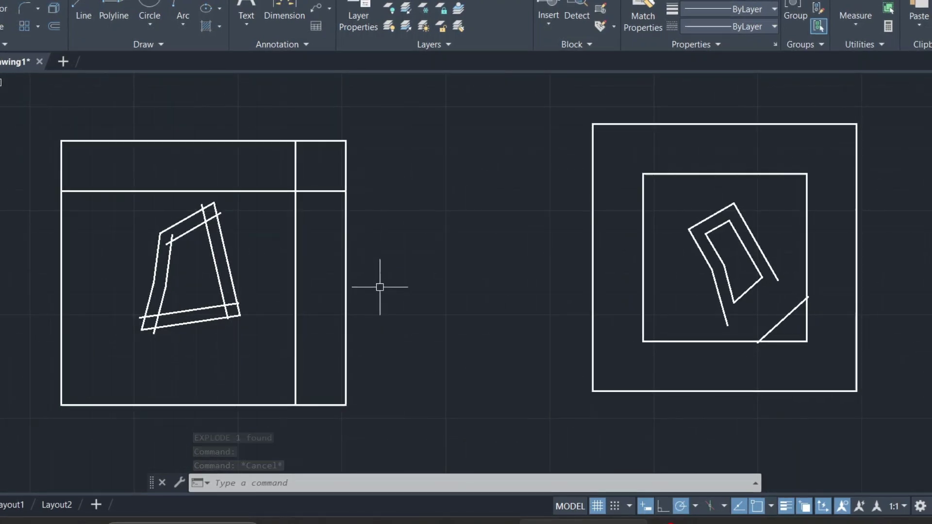